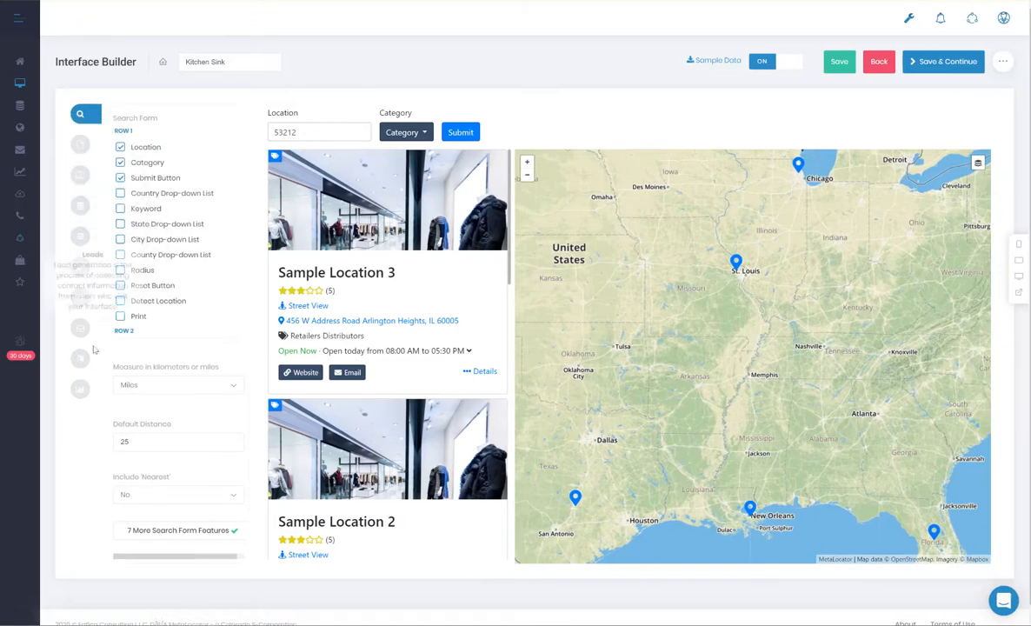
# Step: Try SATELLITE as the map's default view and return the setting to ROADMAP
pyautogui.click(80, 175)
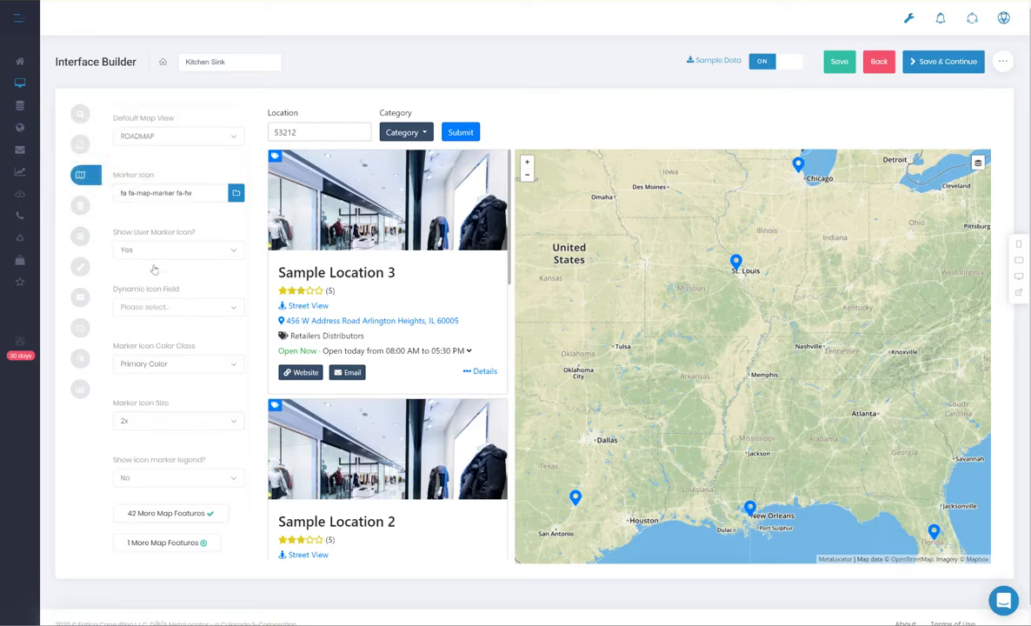
pyautogui.click(187, 136)
pyautogui.click(135, 165)
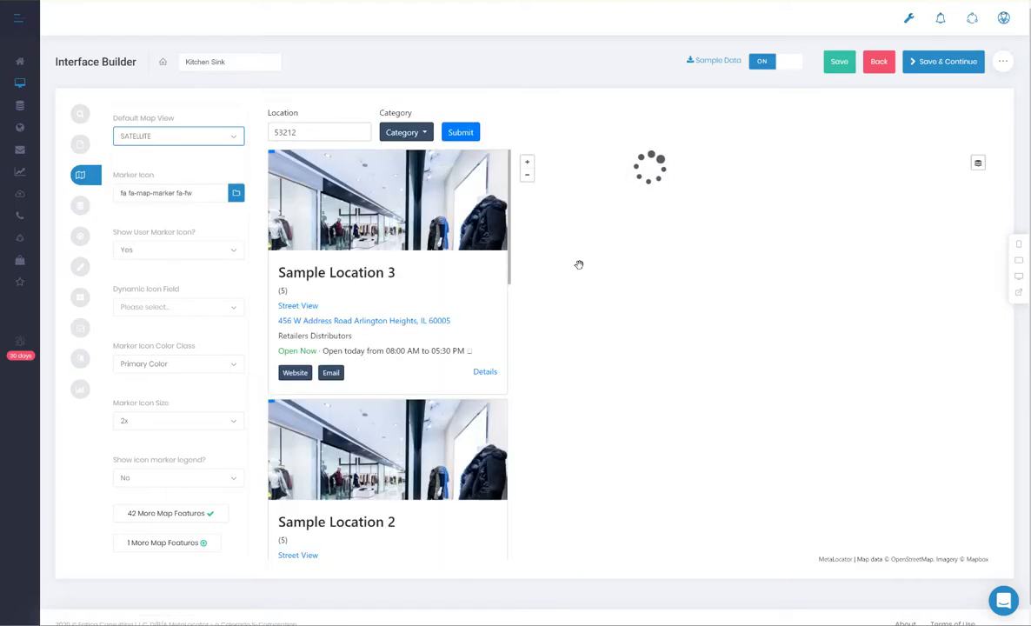
pyautogui.click(155, 135)
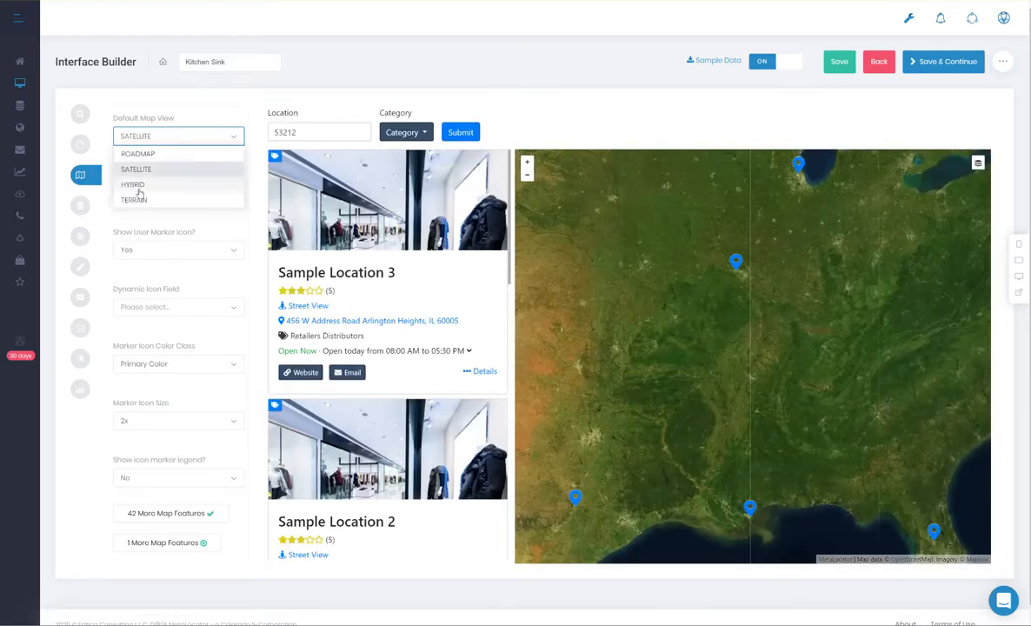
pyautogui.click(137, 154)
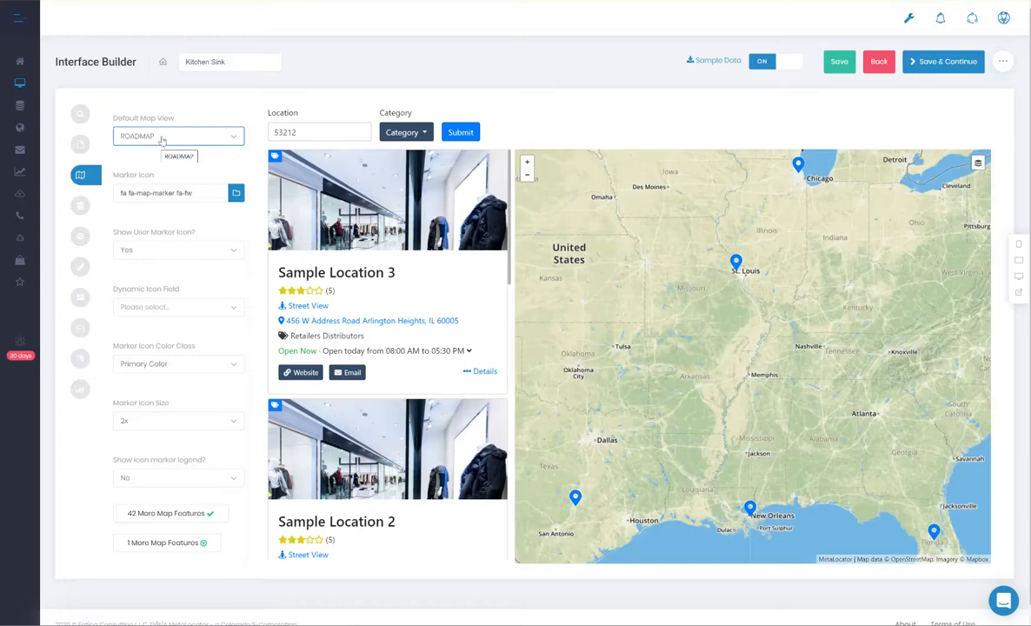
pyautogui.click(162, 139)
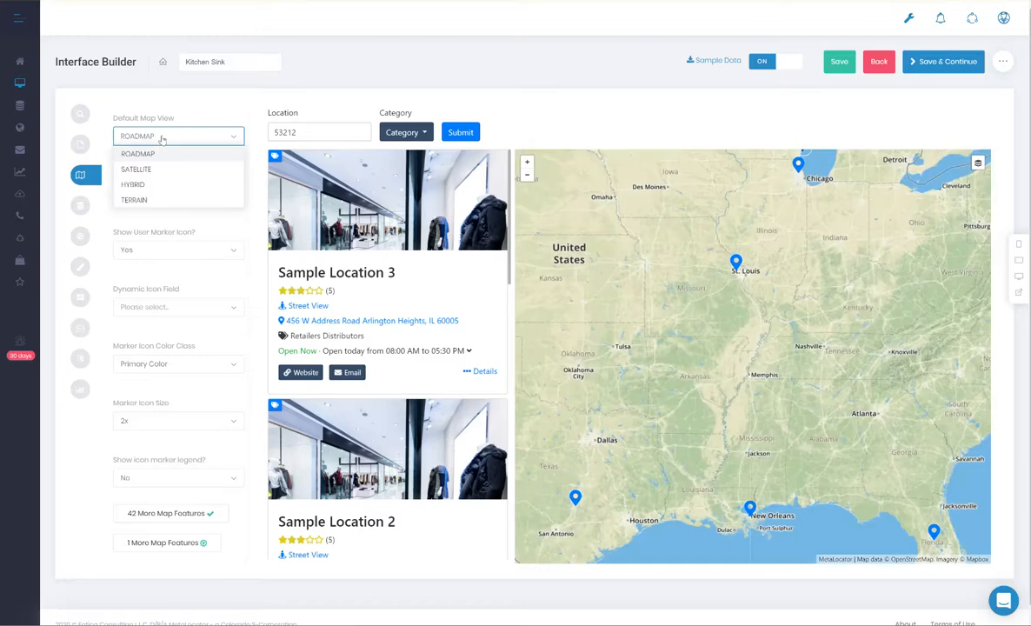
pyautogui.click(161, 168)
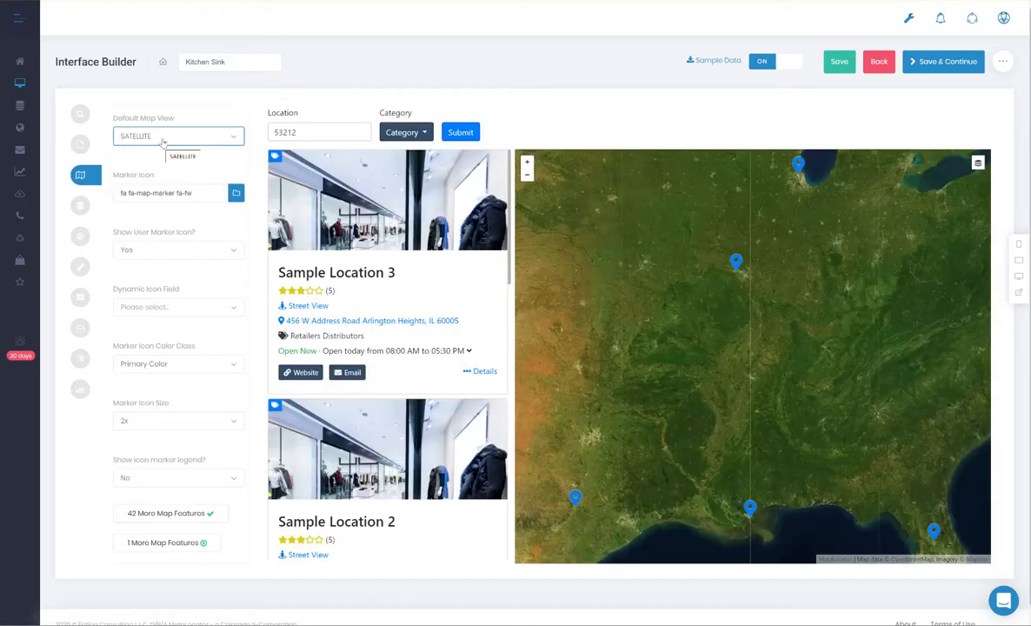
pyautogui.click(161, 141)
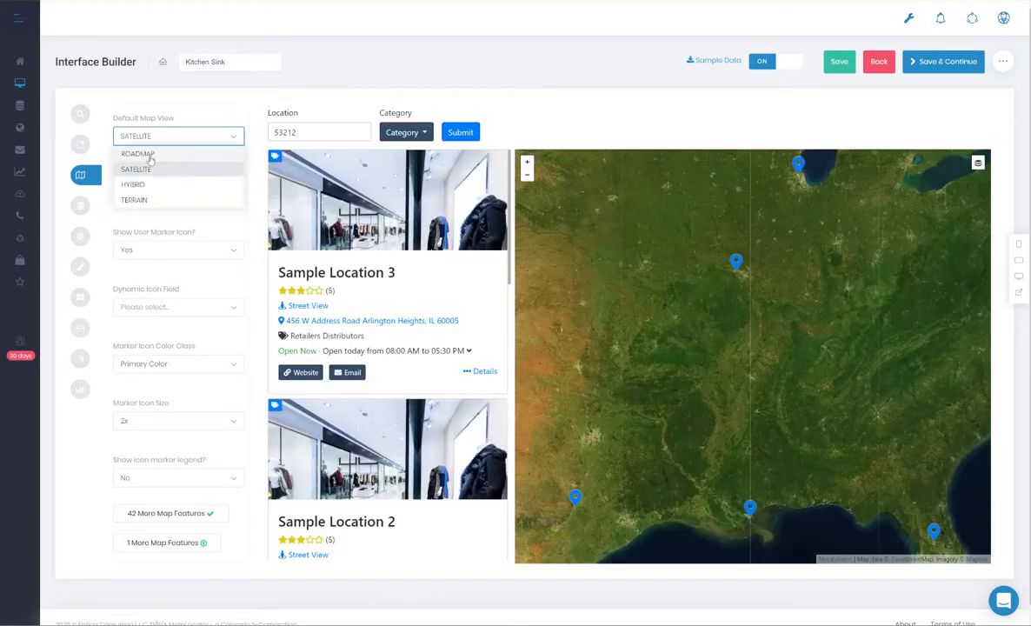
pyautogui.click(157, 153)
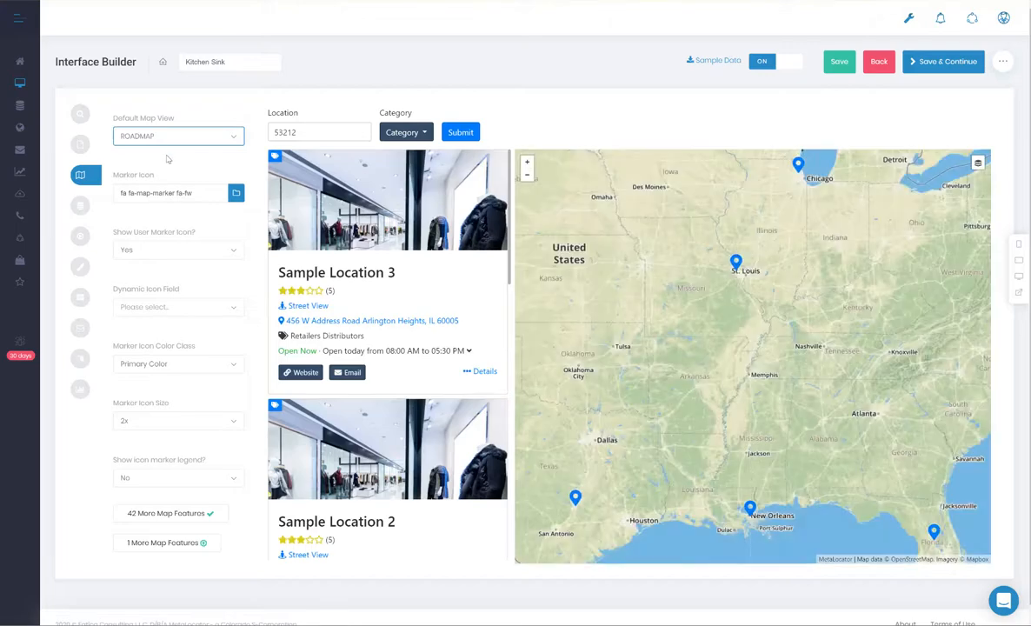
# Step: Enable the Keyword field in Row 1 of the search form and place it between Category and Submit Button
pyautogui.click(80, 115)
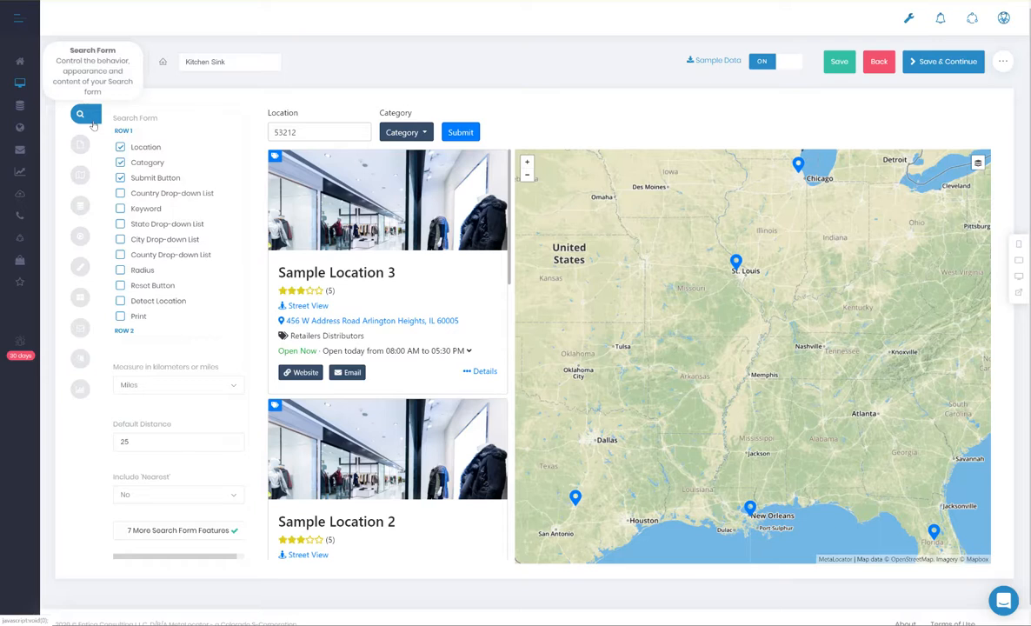
pyautogui.moveTo(148, 148)
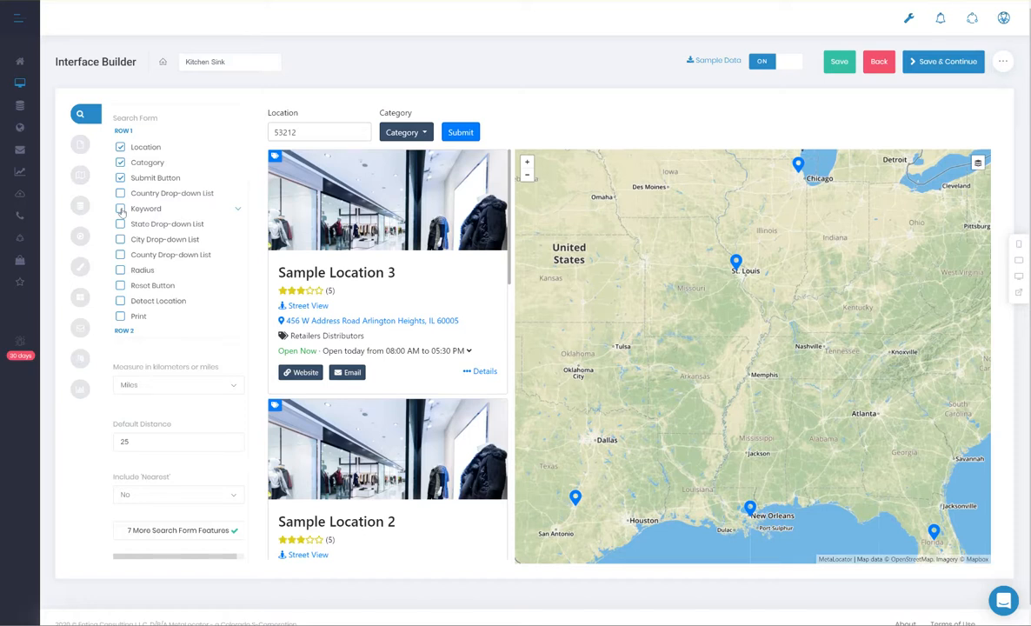
pyautogui.click(121, 209)
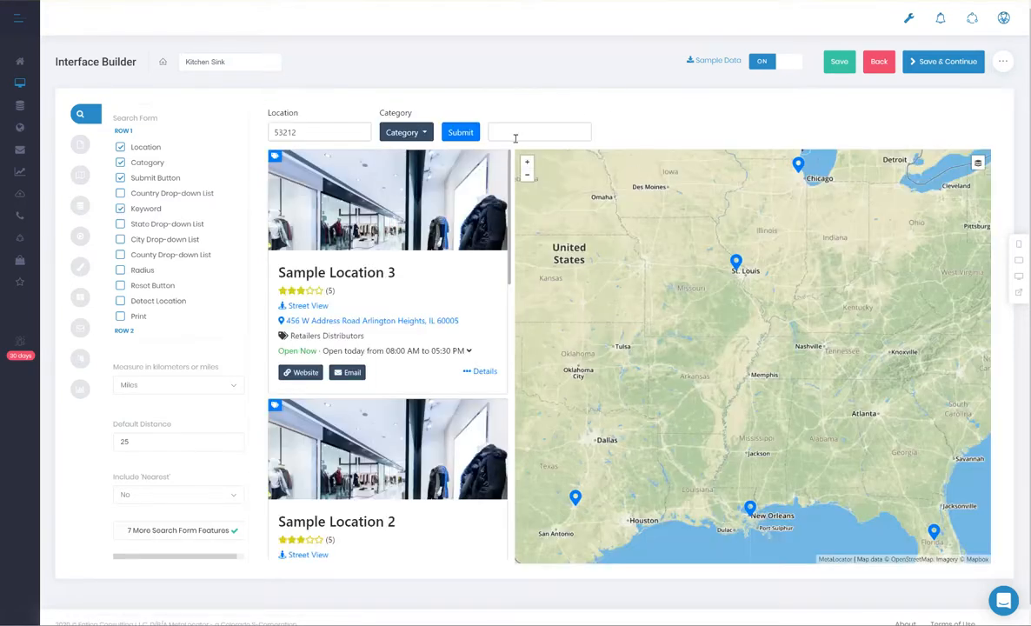
pyautogui.click(513, 133)
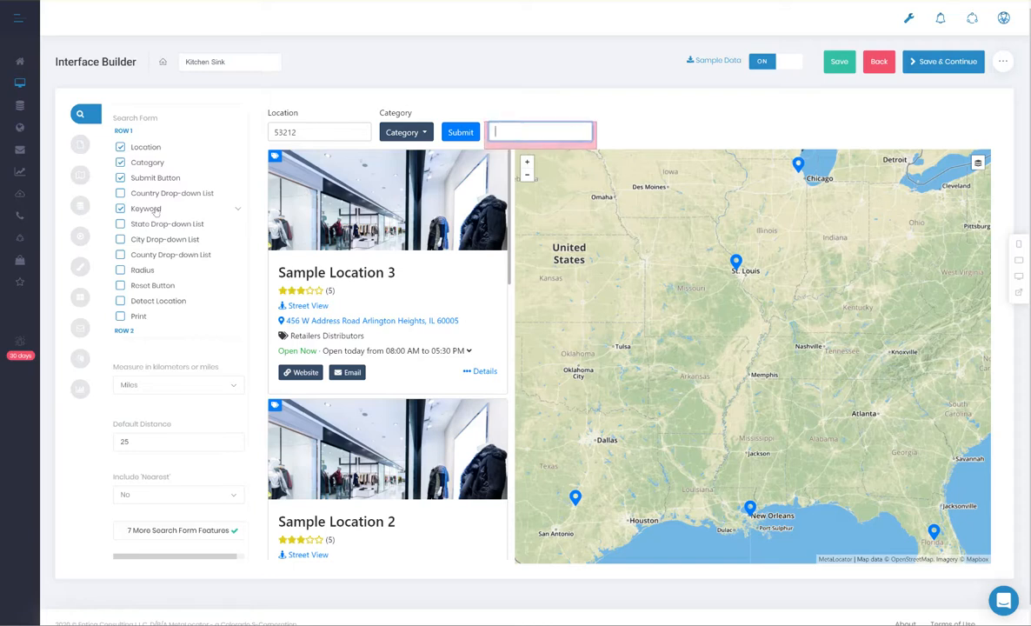
pyautogui.moveTo(134, 212); pyautogui.dragTo(137, 178)
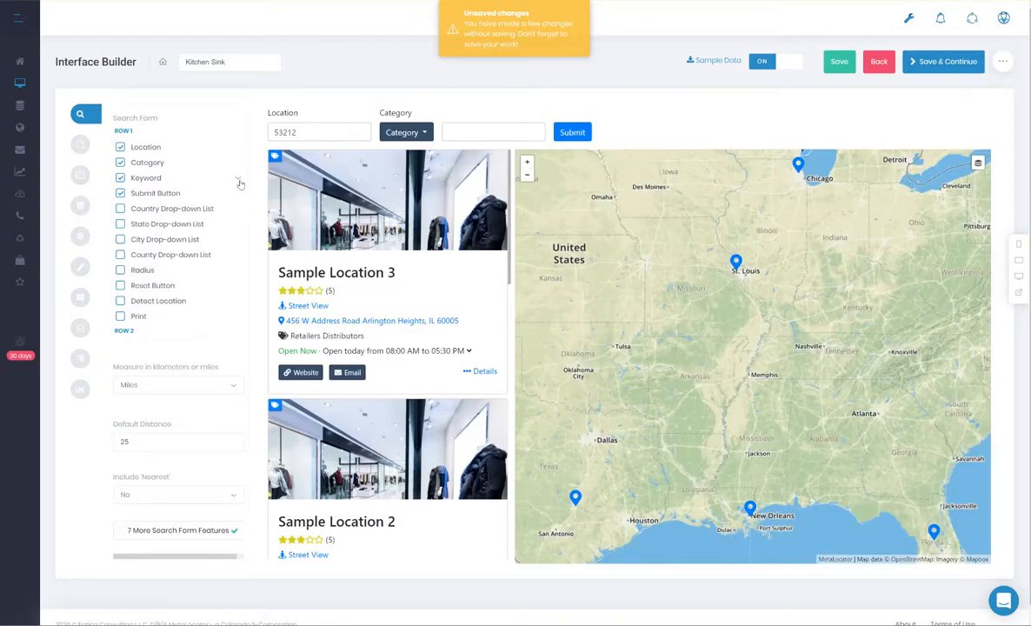
pyautogui.click(452, 132)
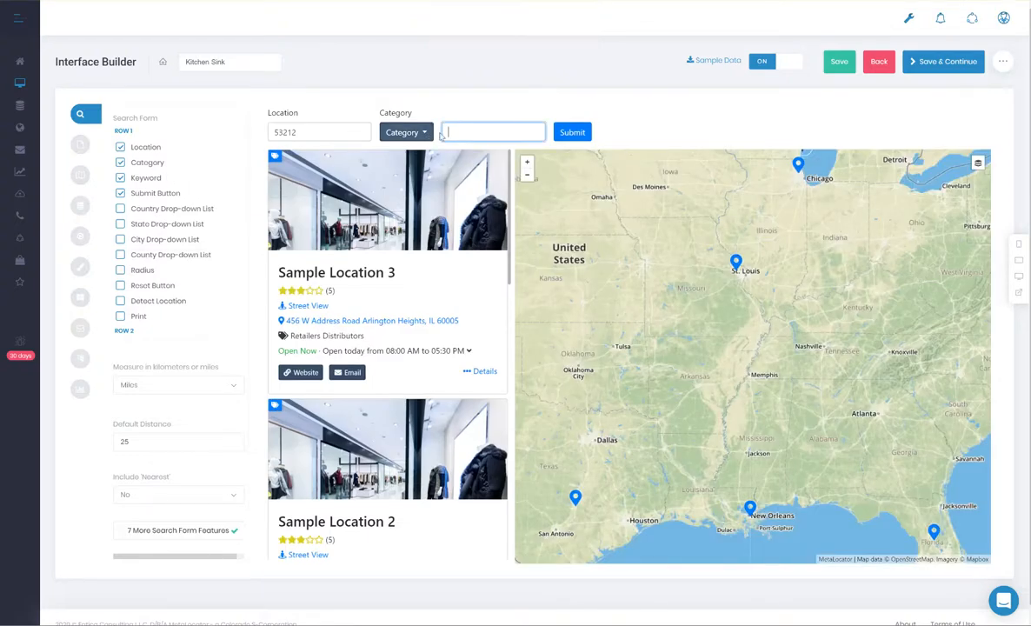
# Step: Set the Keyword field's placeholder to "Enter a keyword...", its label to "Keyword:" and its tooltip to "Please enter a keyword"
pyautogui.click(233, 178)
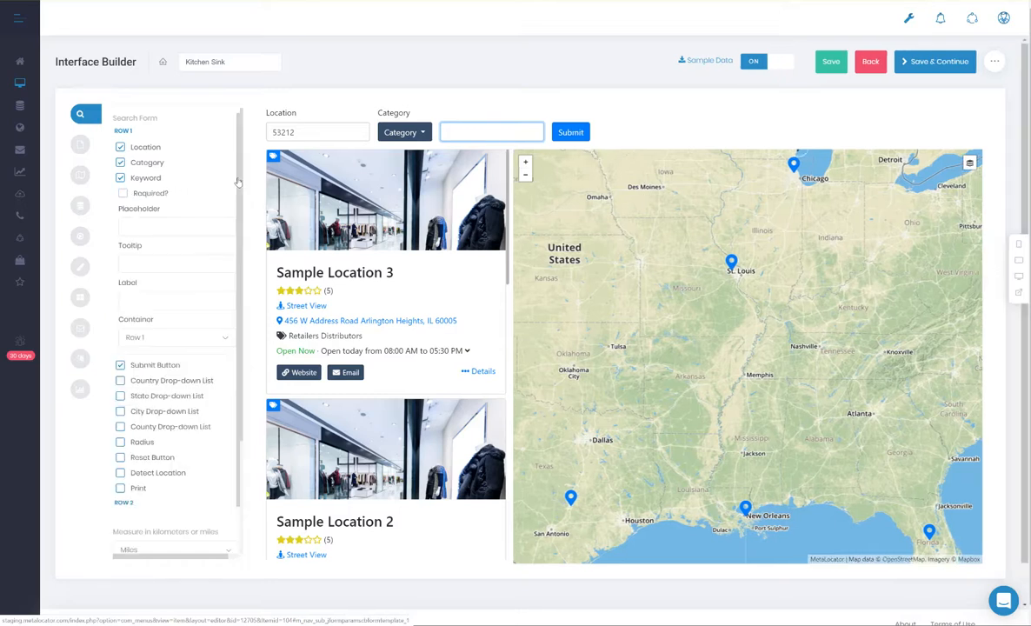
pyautogui.click(160, 225)
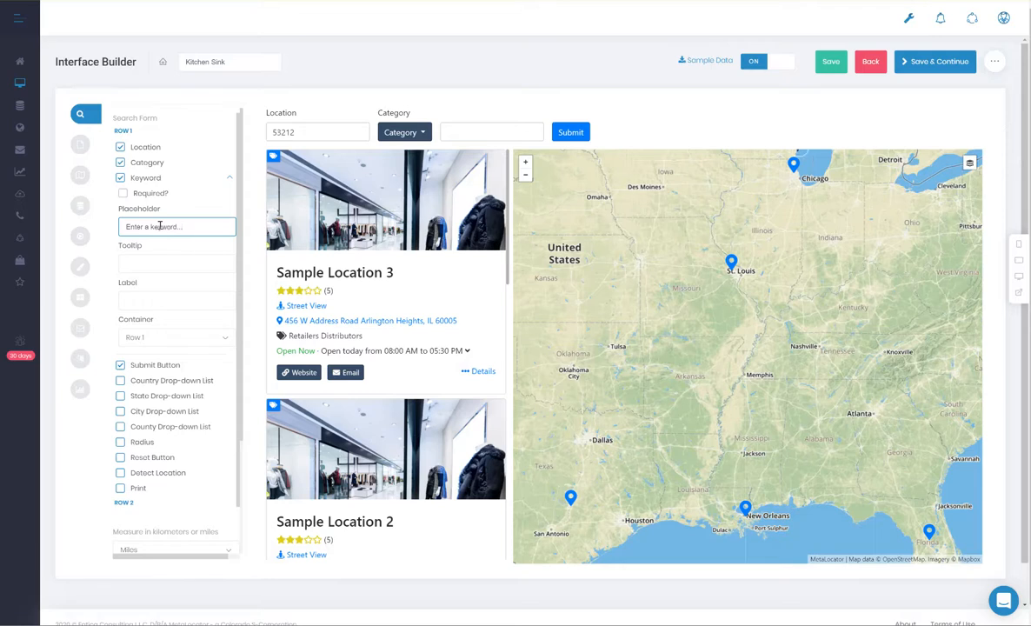
pyautogui.click(147, 296)
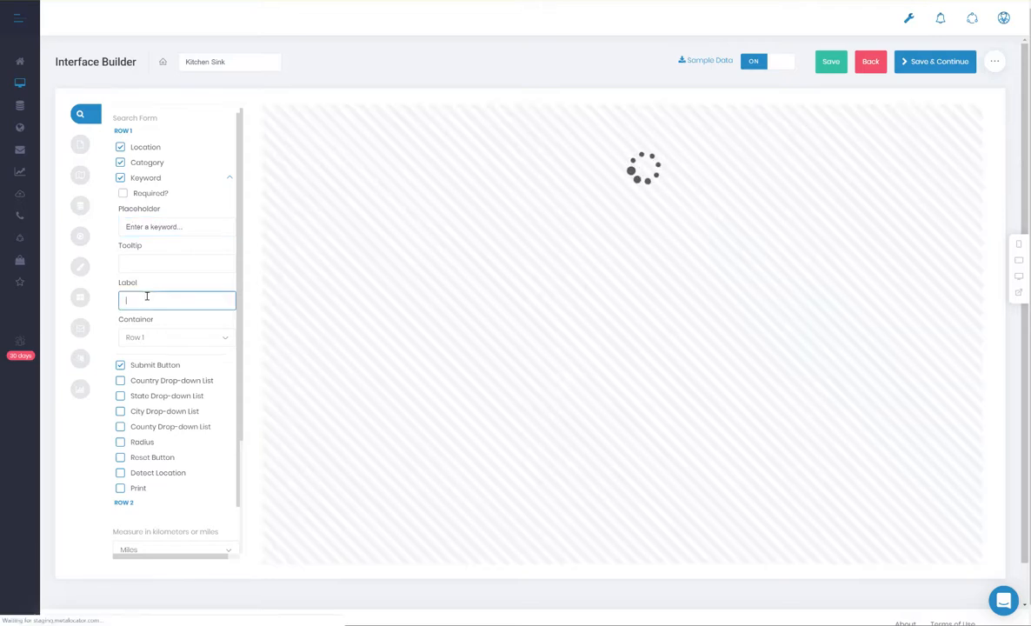
pyautogui.write('Keyword')
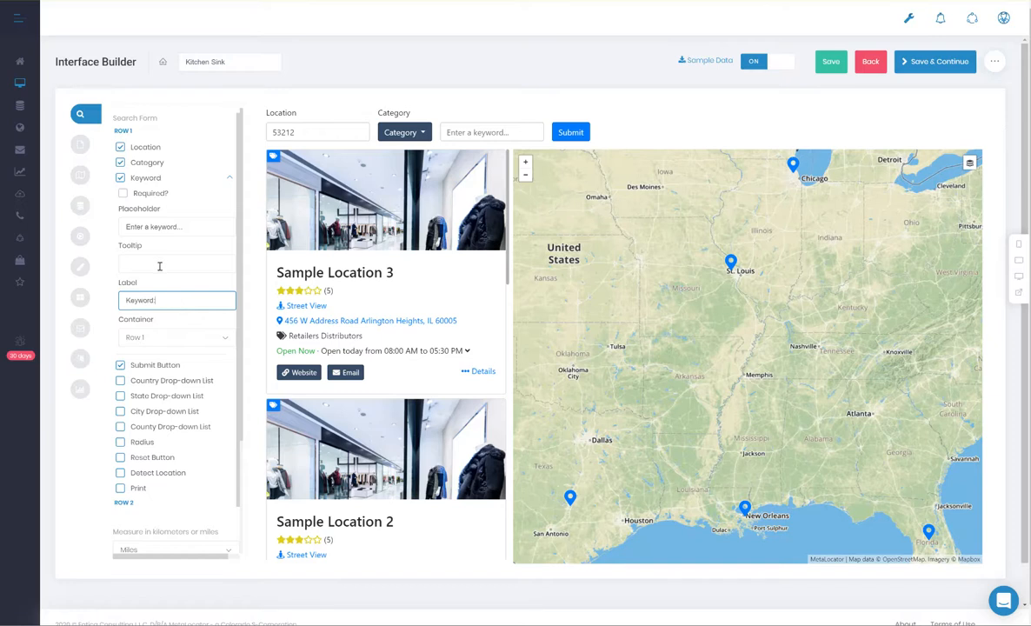
pyautogui.click(160, 266)
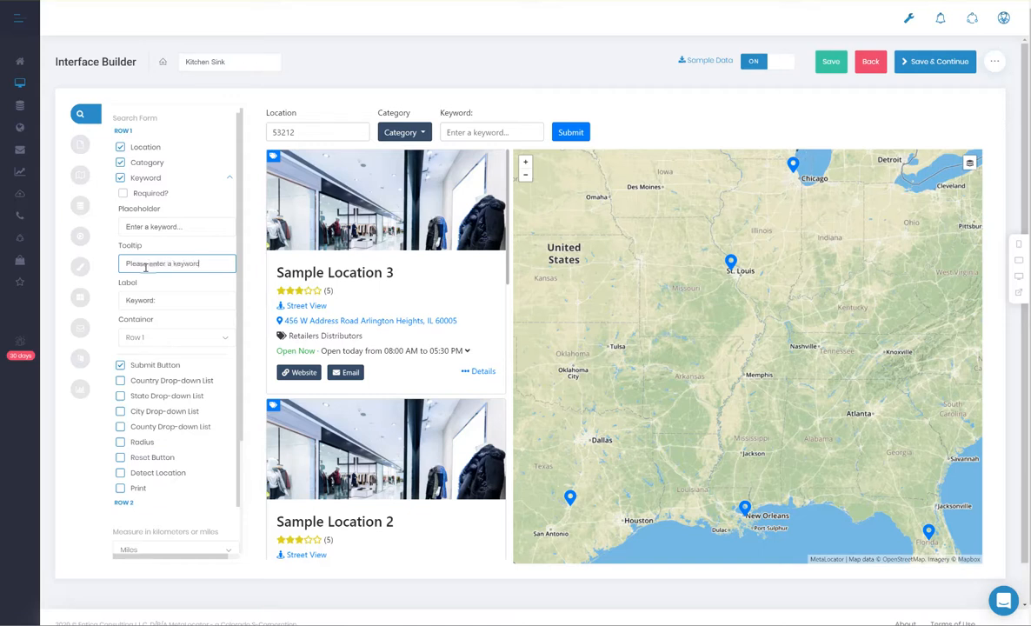
pyautogui.click(148, 297)
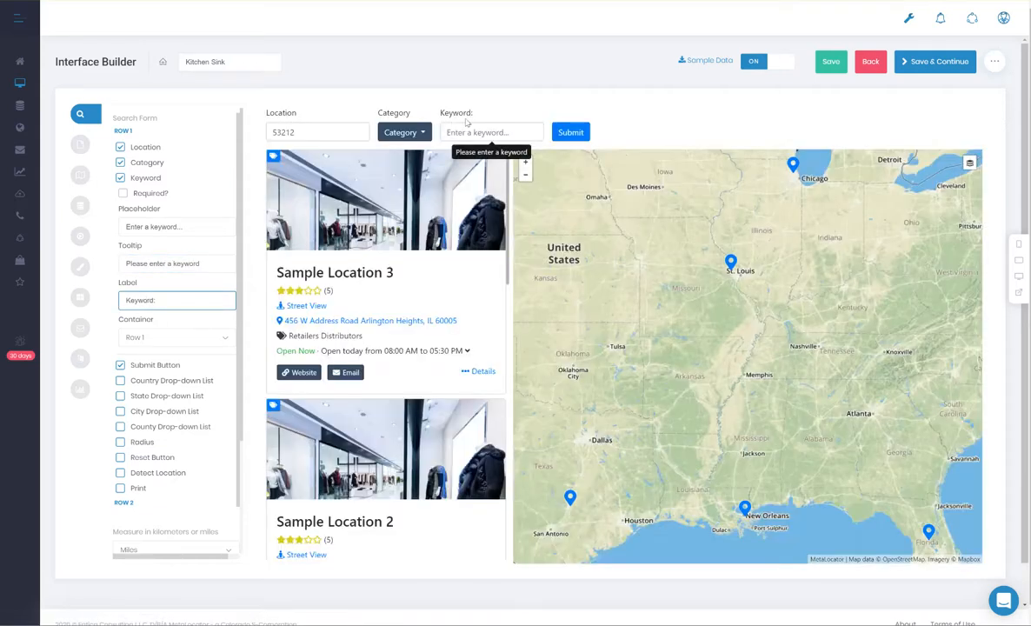
pyautogui.click(212, 174)
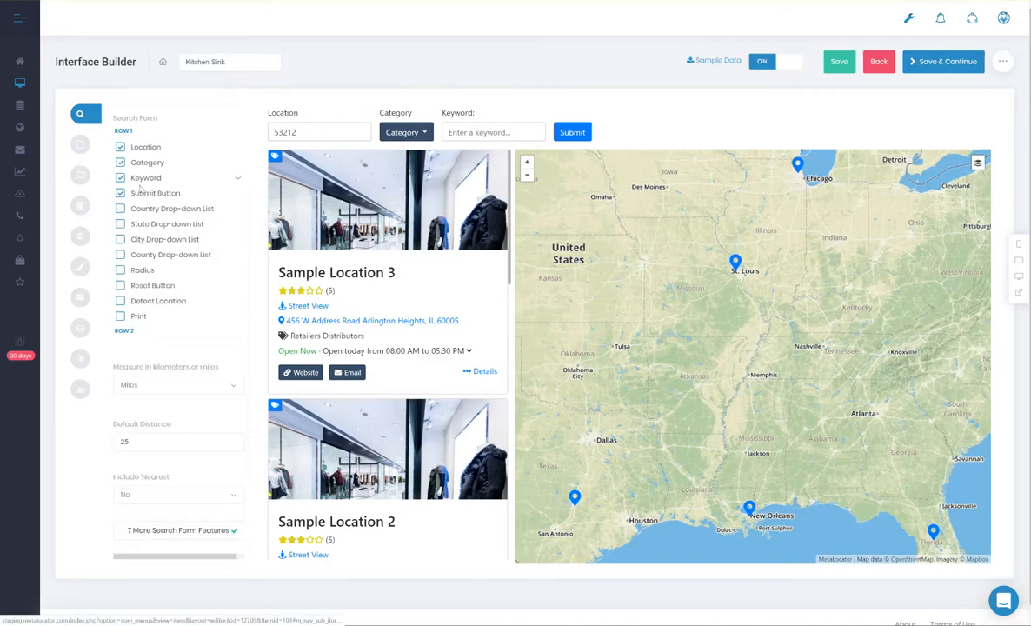
# Step: Review the settings available for the search form's Submit Button and collapse them again
pyautogui.click(238, 198)
pyautogui.click(238, 196)
pyautogui.click(237, 197)
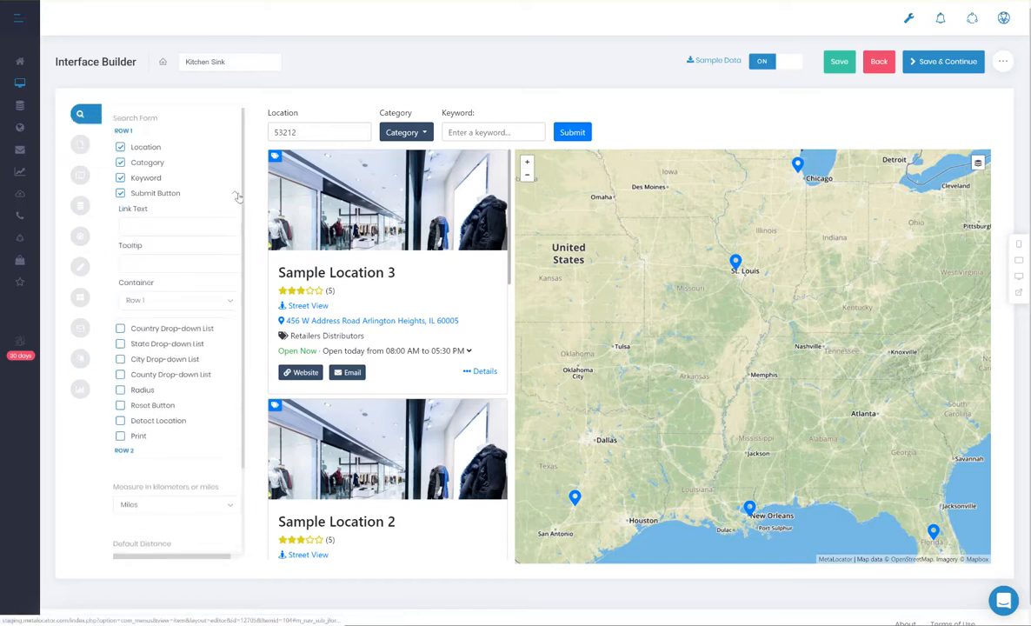
pyautogui.click(238, 197)
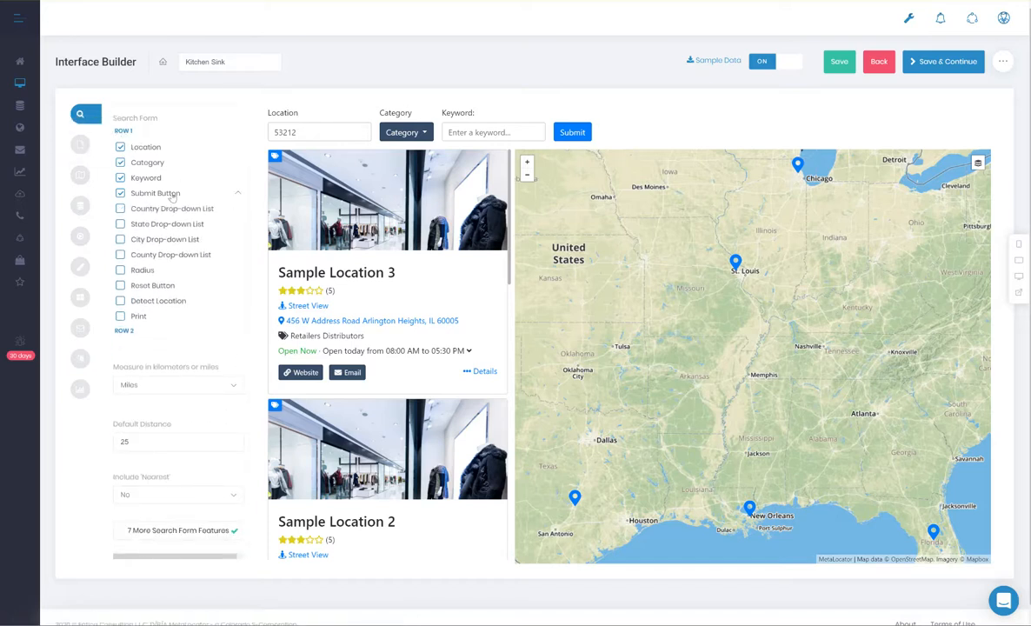
pyautogui.moveTo(143, 185)
pyautogui.mouseDown()
pyautogui.moveTo(139, 154)
pyautogui.moveTo(153, 206)
pyautogui.moveTo(155, 192)
pyautogui.mouseUp()
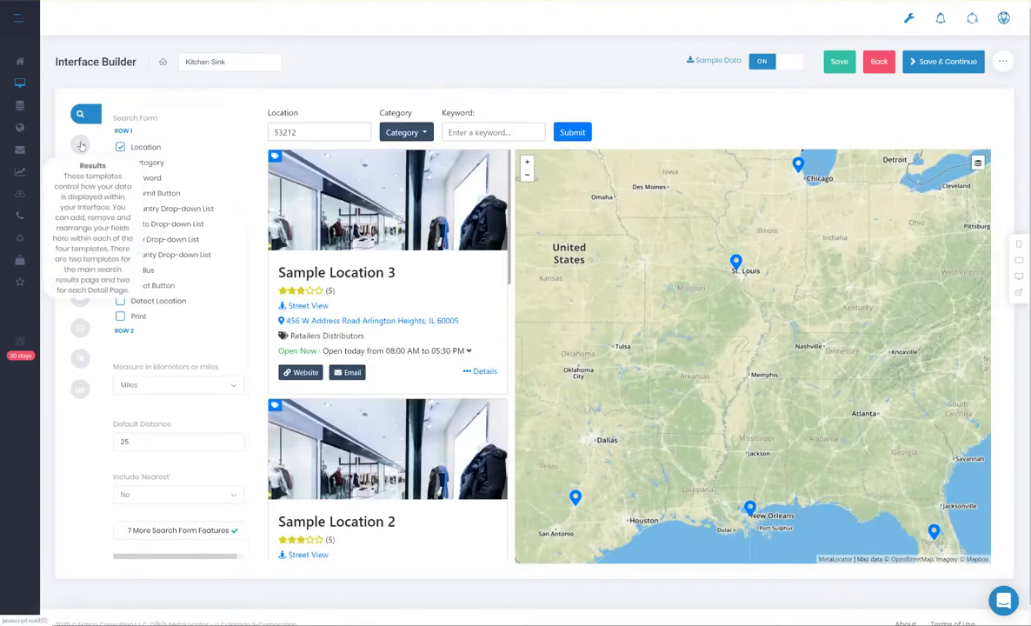
# Step: Open the Results templates, browse the location list in the preview and view the details of Sample Location 3
pyautogui.click(80, 145)
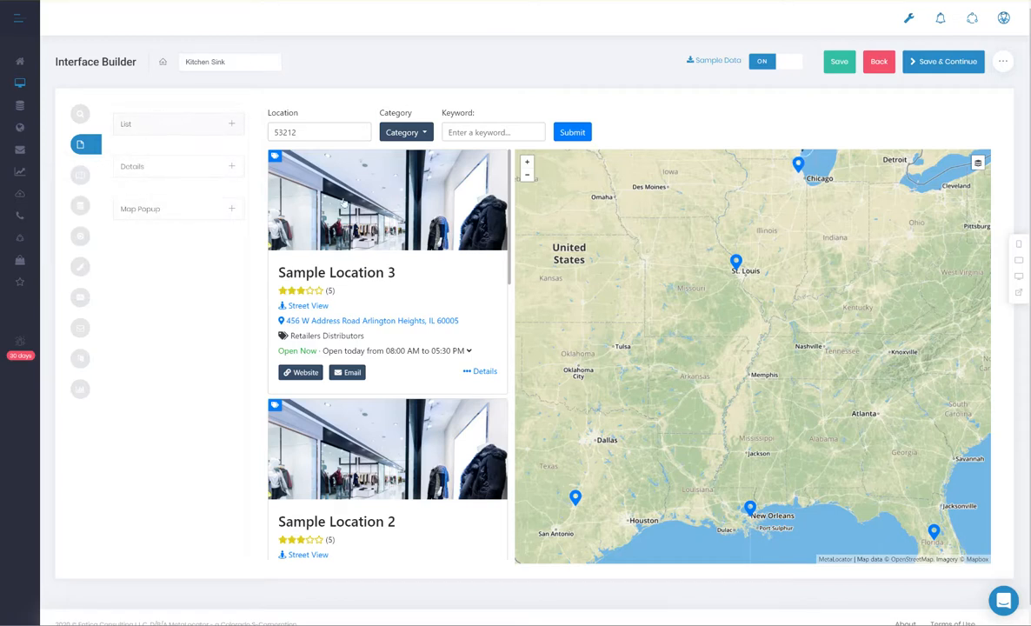
pyautogui.scroll(-6, 377, 209)
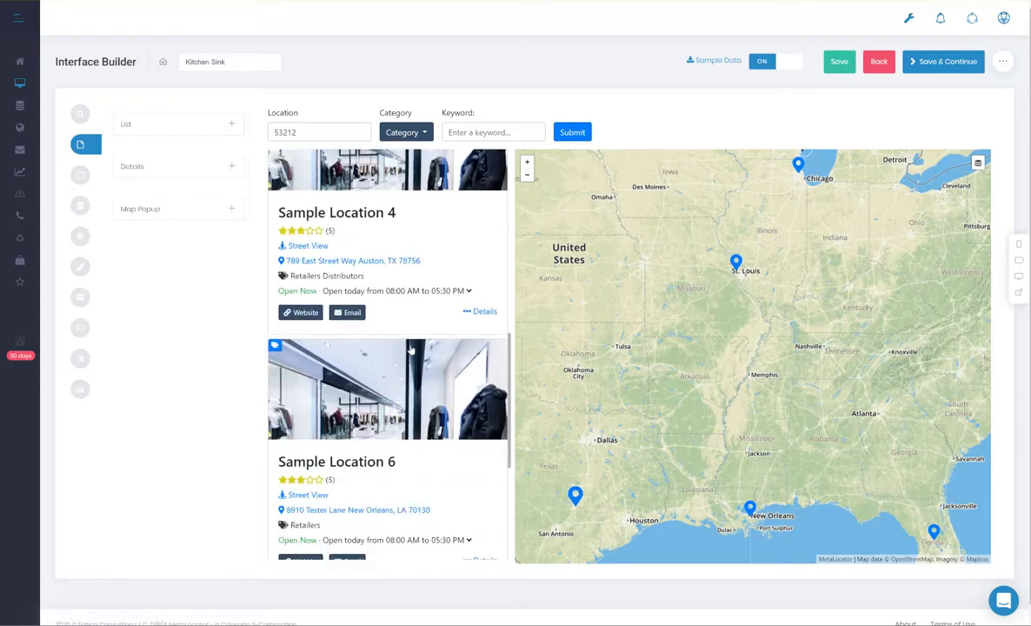
pyautogui.scroll(7, 411, 349)
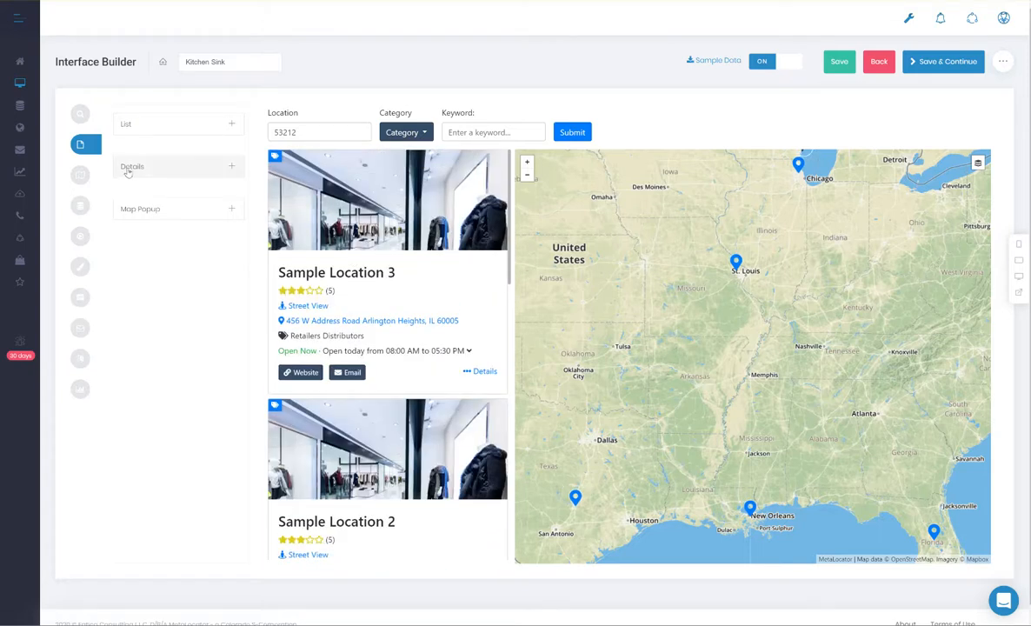
pyautogui.click(480, 370)
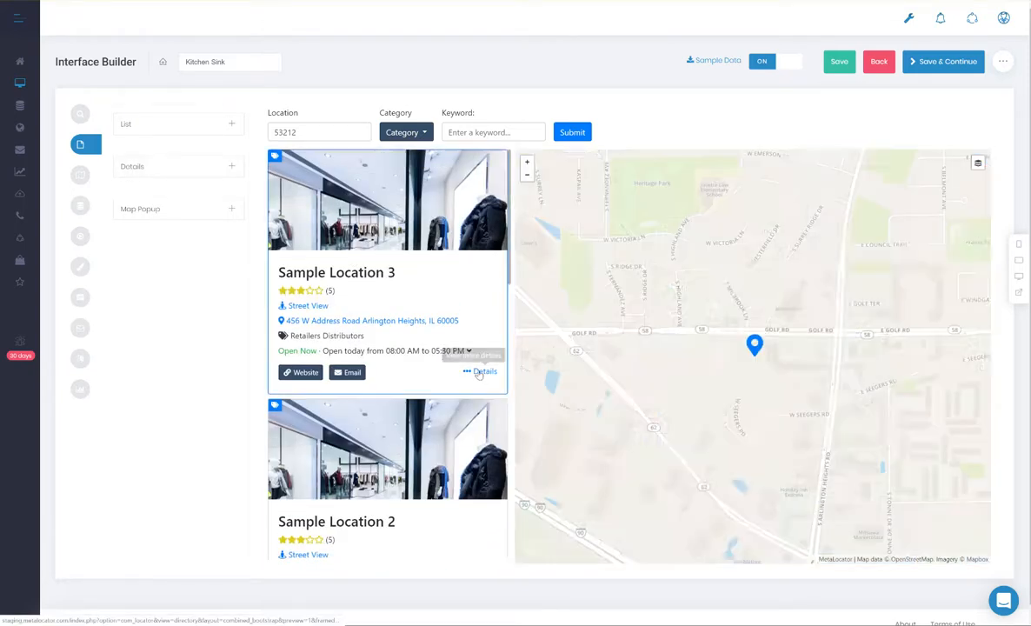
pyautogui.scroll(-9, 409, 261)
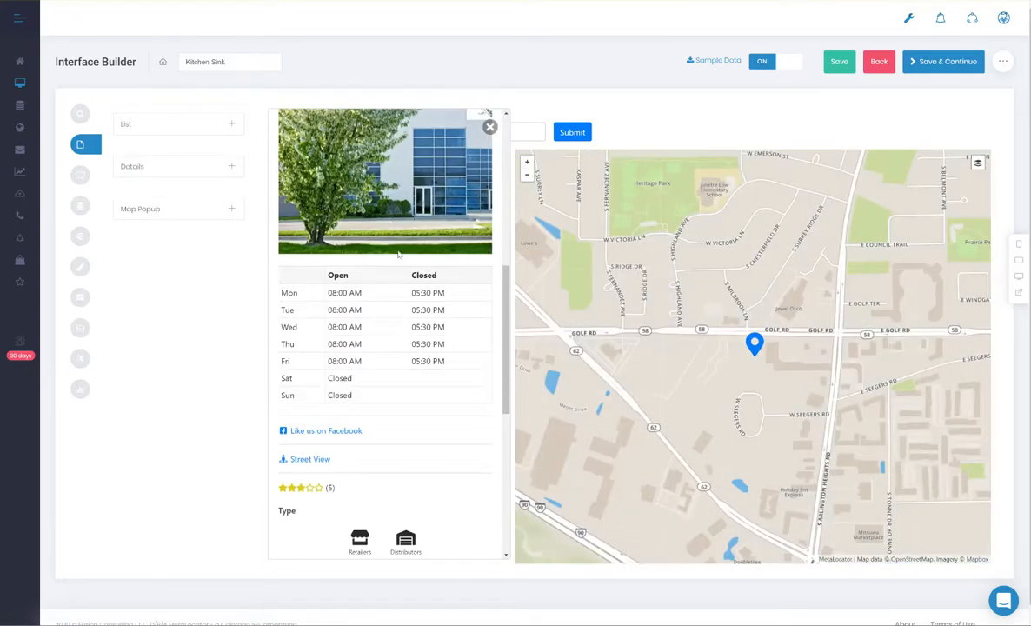
pyautogui.click(490, 127)
# Step: Review the fields of the Map Popup template and select the St. Louis marker on the map
pyautogui.click(160, 208)
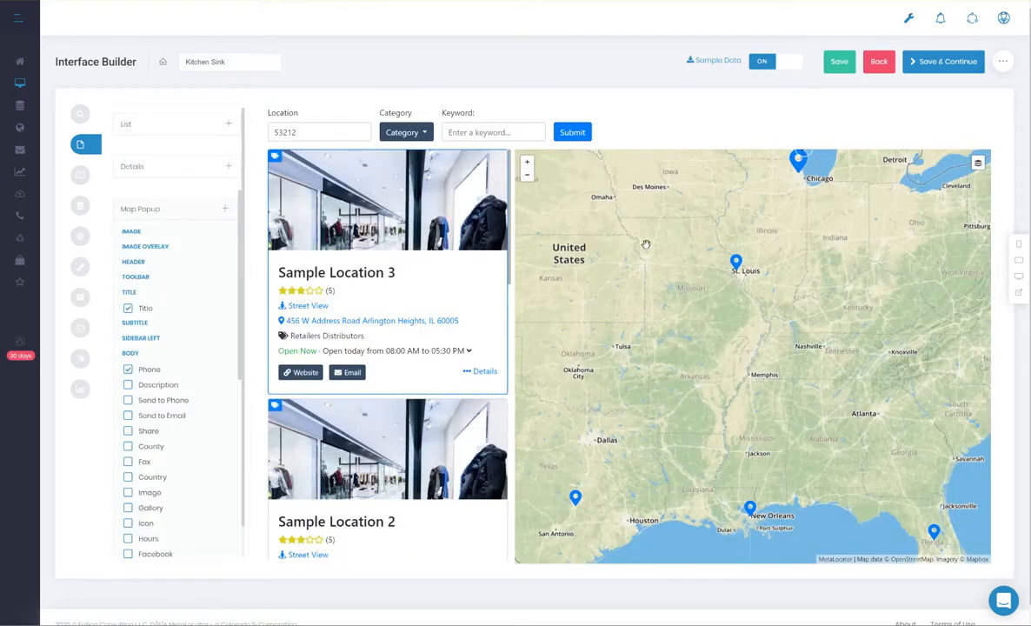
pyautogui.click(736, 260)
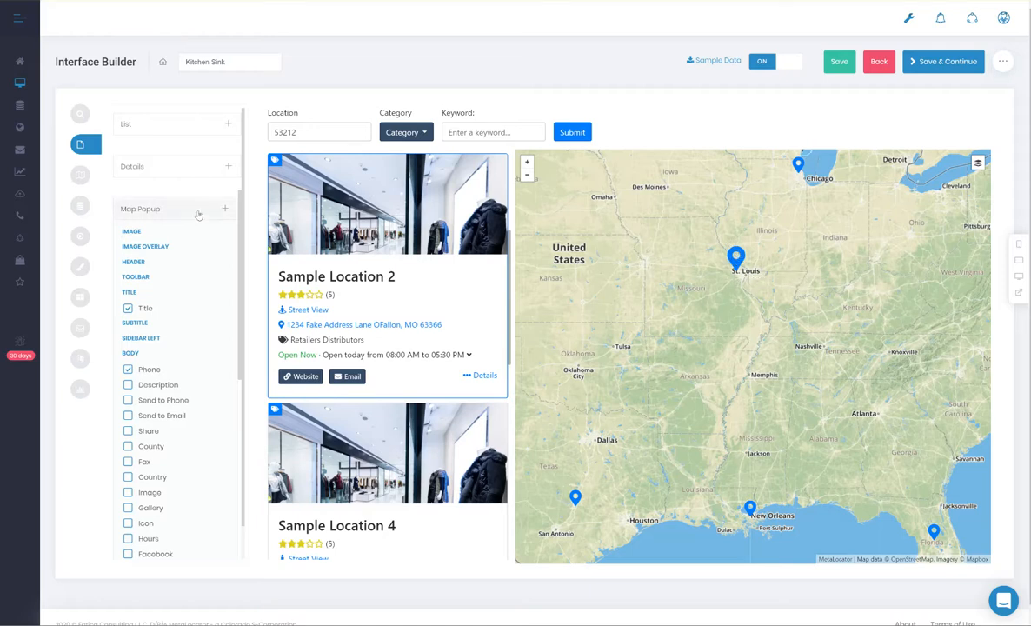
pyautogui.click(226, 211)
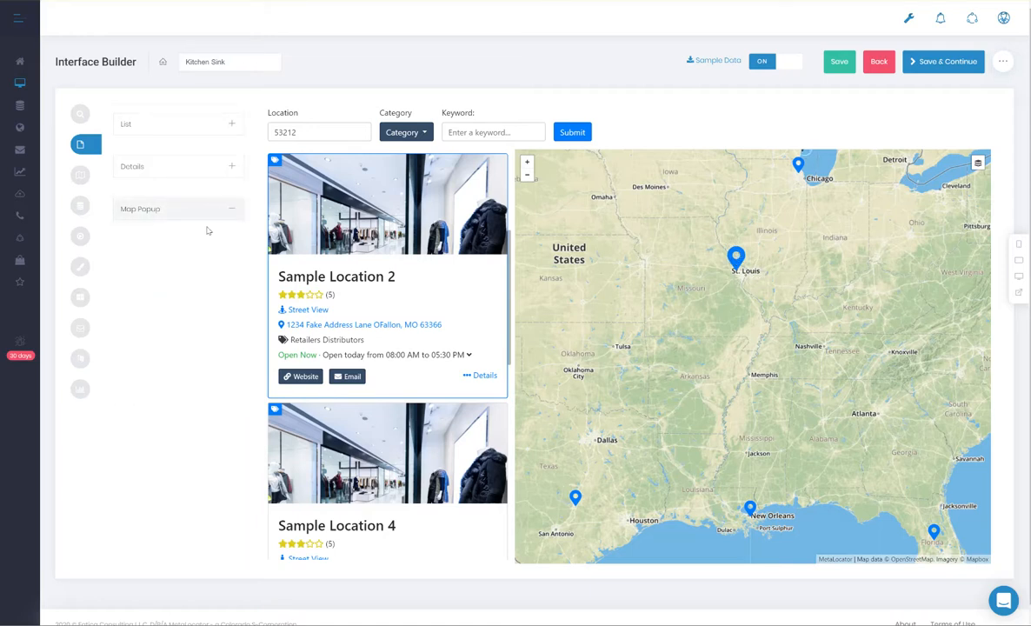
# Step: Try the Title below Review Summary in the List template's Body and move it back above Review Summary
pyautogui.click(178, 129)
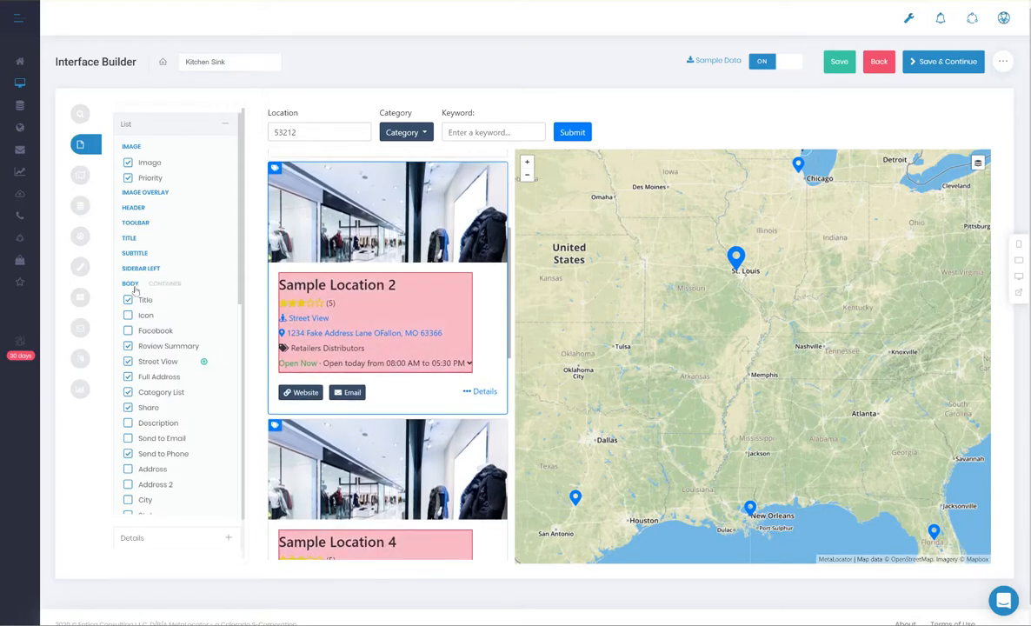
pyautogui.moveTo(129, 300); pyautogui.dragTo(146, 349)
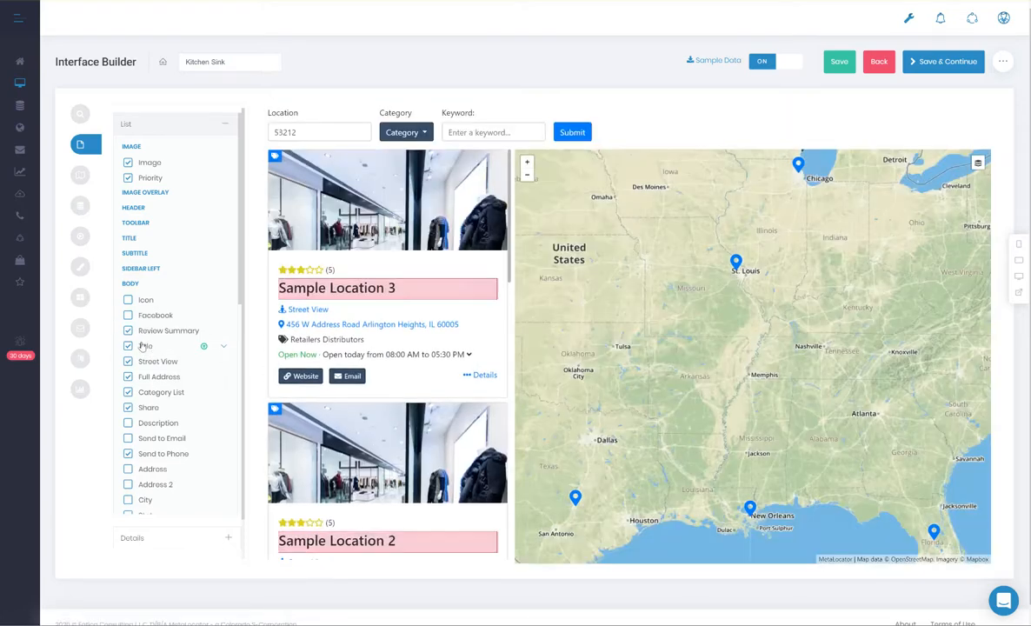
pyautogui.moveTo(143, 346); pyautogui.dragTo(163, 329)
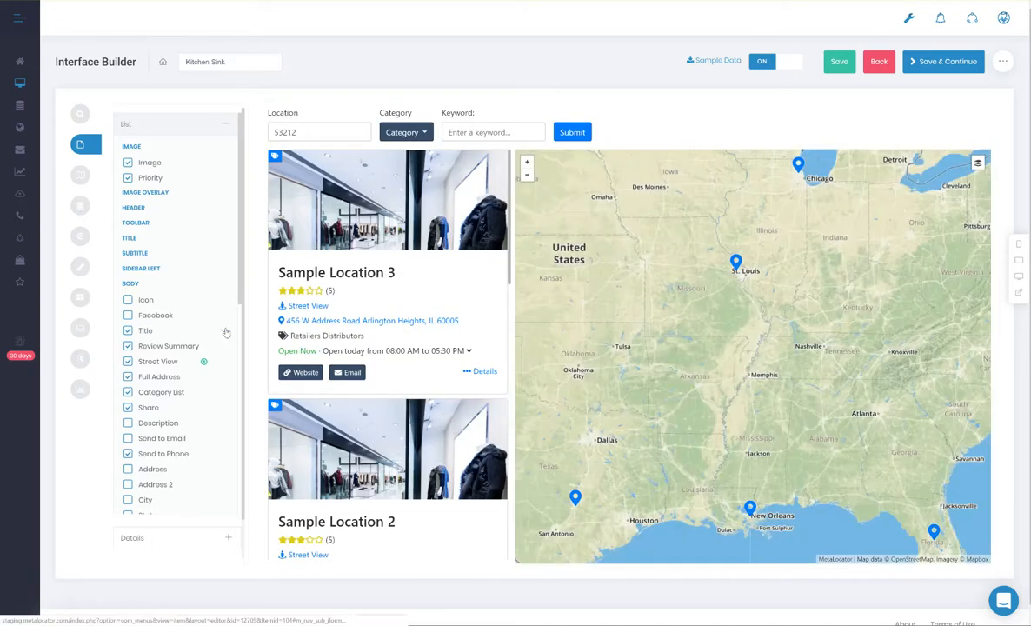
# Step: Review the settings of the Title field in the List template's Body and collapse them again
pyautogui.click(225, 331)
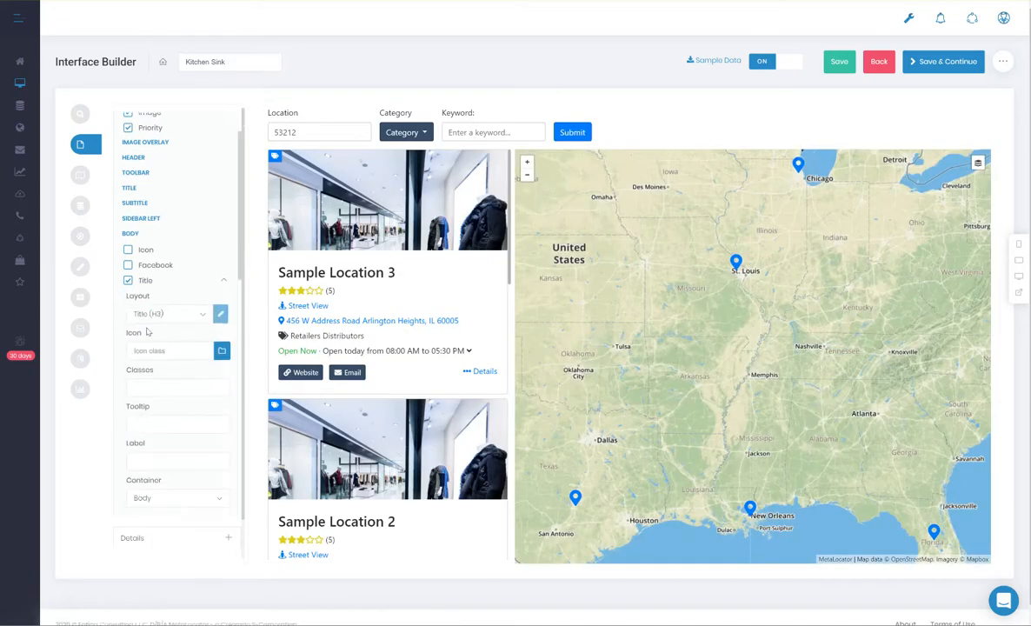
pyautogui.scroll(-2, 156, 366)
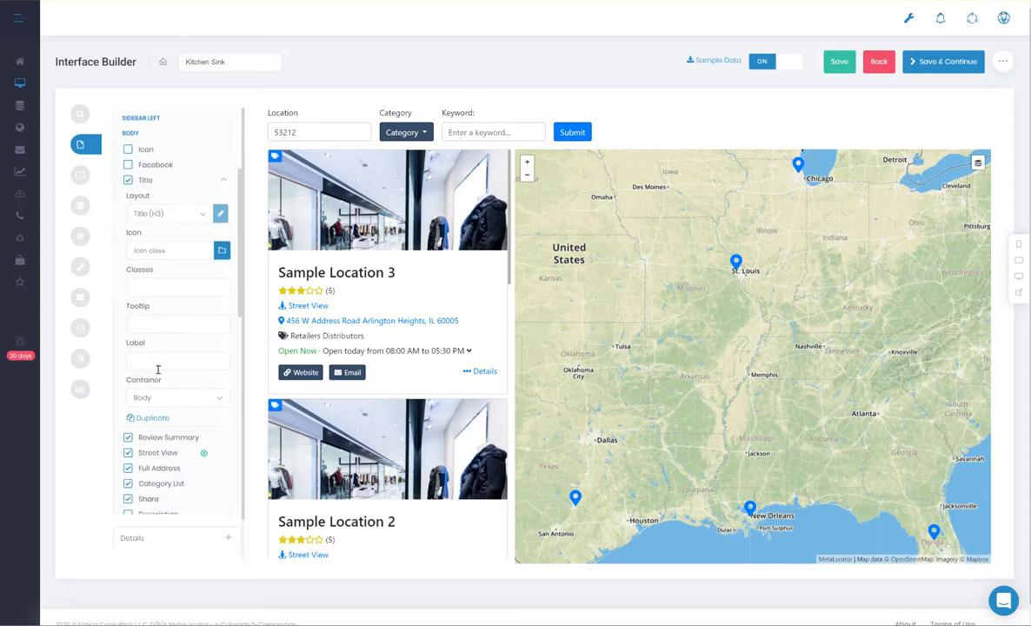
pyautogui.scroll(1, 157, 369)
pyautogui.click(222, 229)
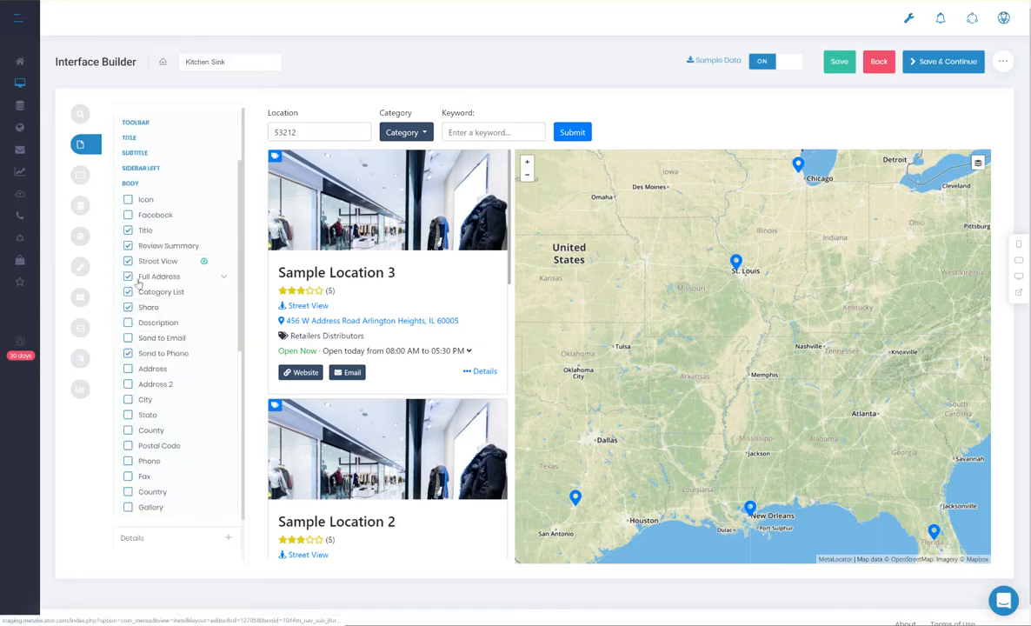
# Step: Hide Review Summary from the List template's Body and look through the remaining fields down to the Footer
pyautogui.click(128, 246)
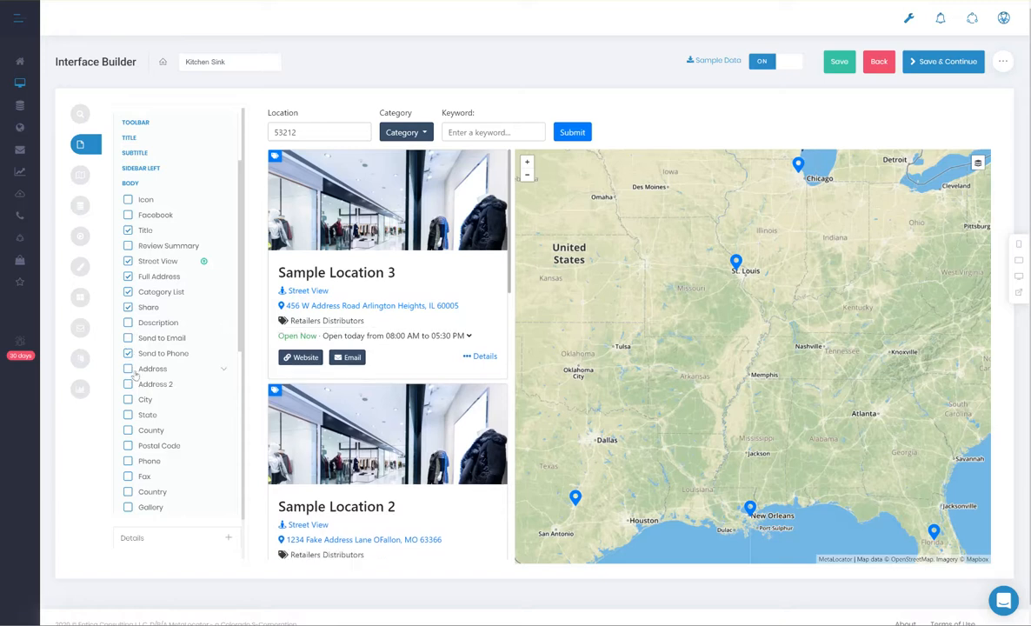
pyautogui.scroll(-5, 152, 374)
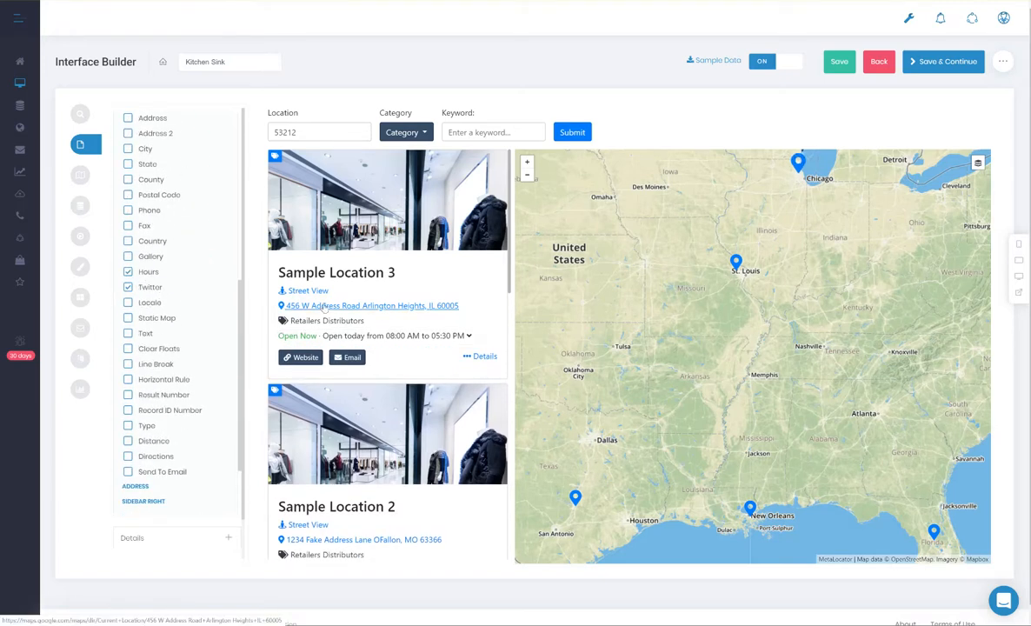
pyautogui.scroll(2, 162, 300)
pyautogui.scroll(-4, 161, 299)
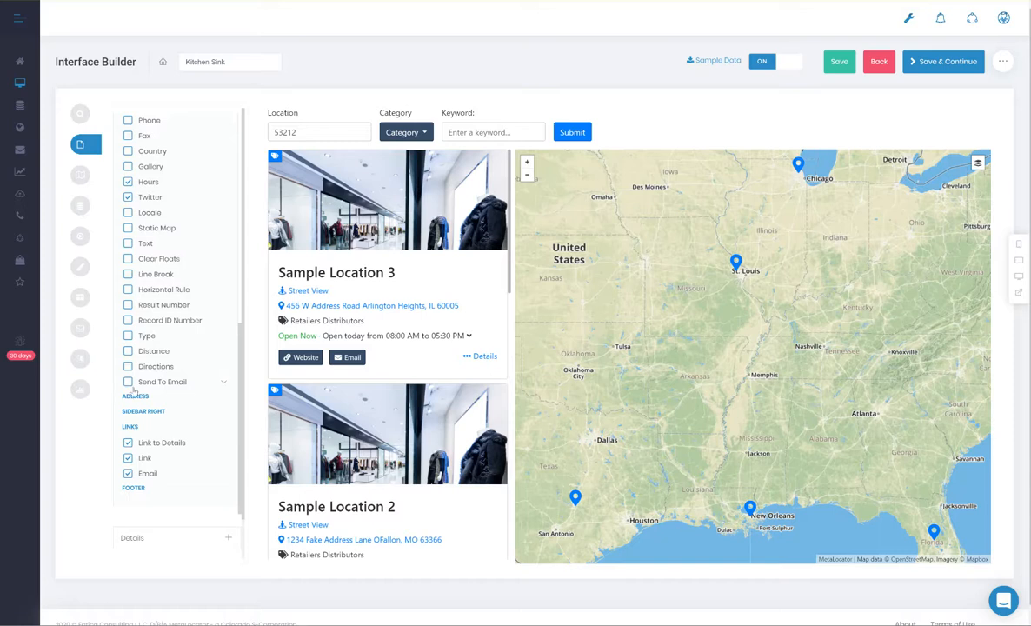
pyautogui.scroll(5, 191, 379)
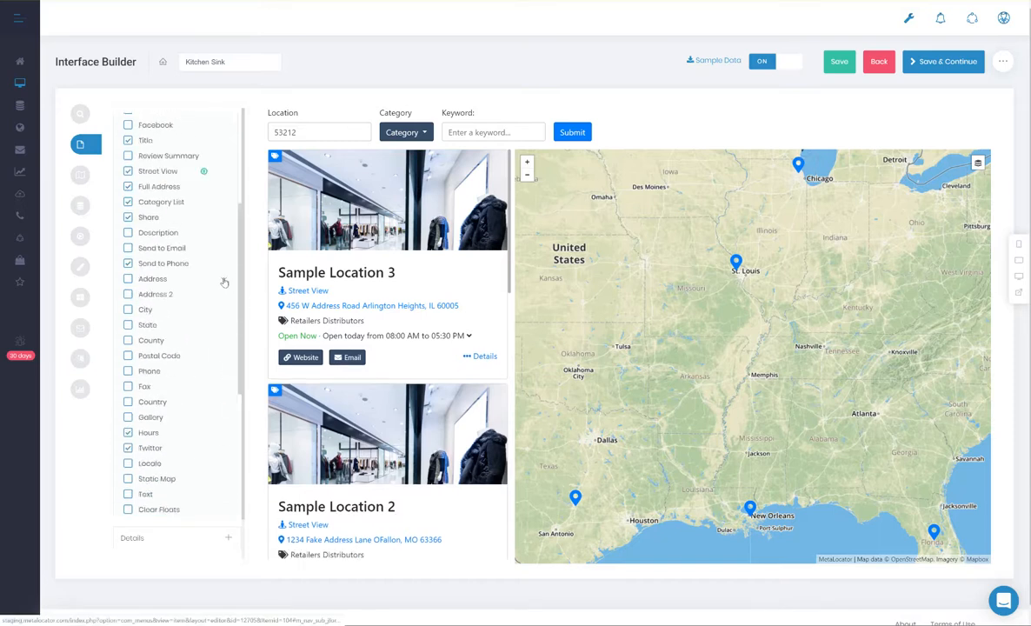
# Step: Review the settings of the Twitter field in the List template's Body and collapse them again
pyautogui.scroll(-3, 214, 348)
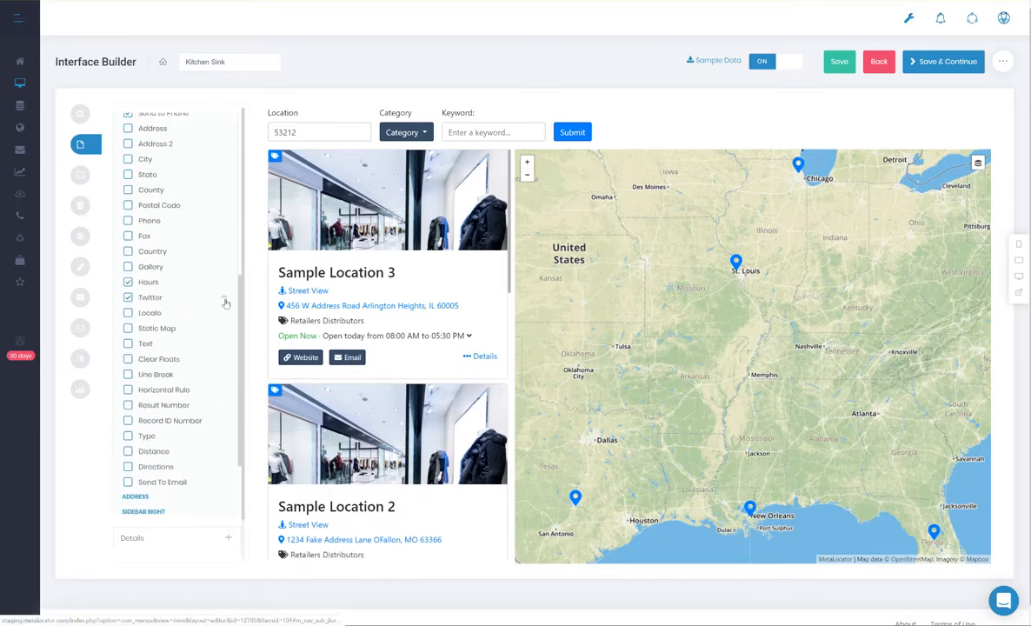
pyautogui.click(224, 300)
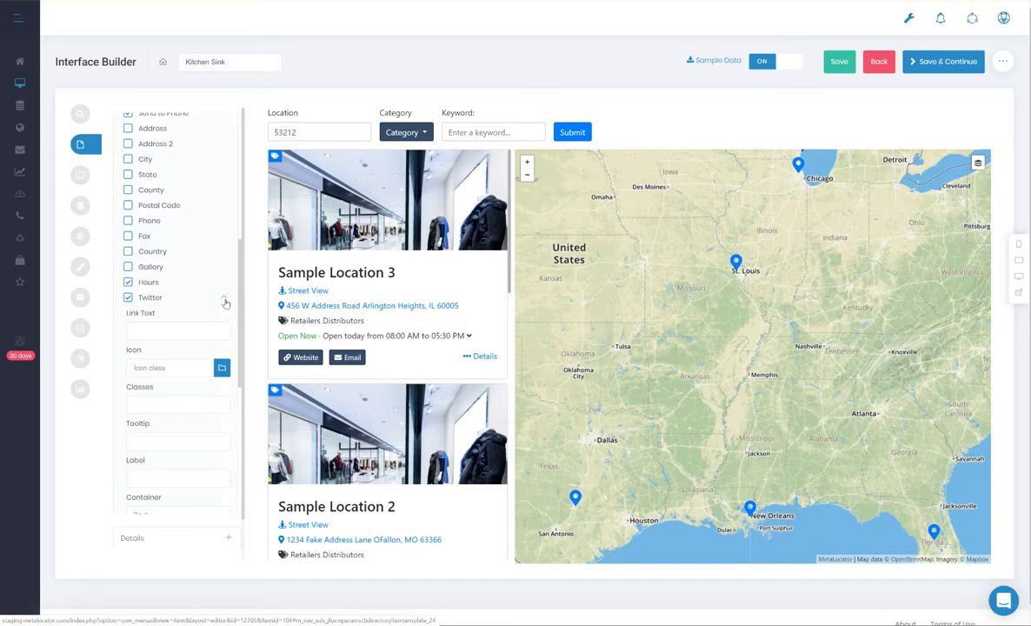
pyautogui.click(224, 301)
pyautogui.scroll(-5, 204, 339)
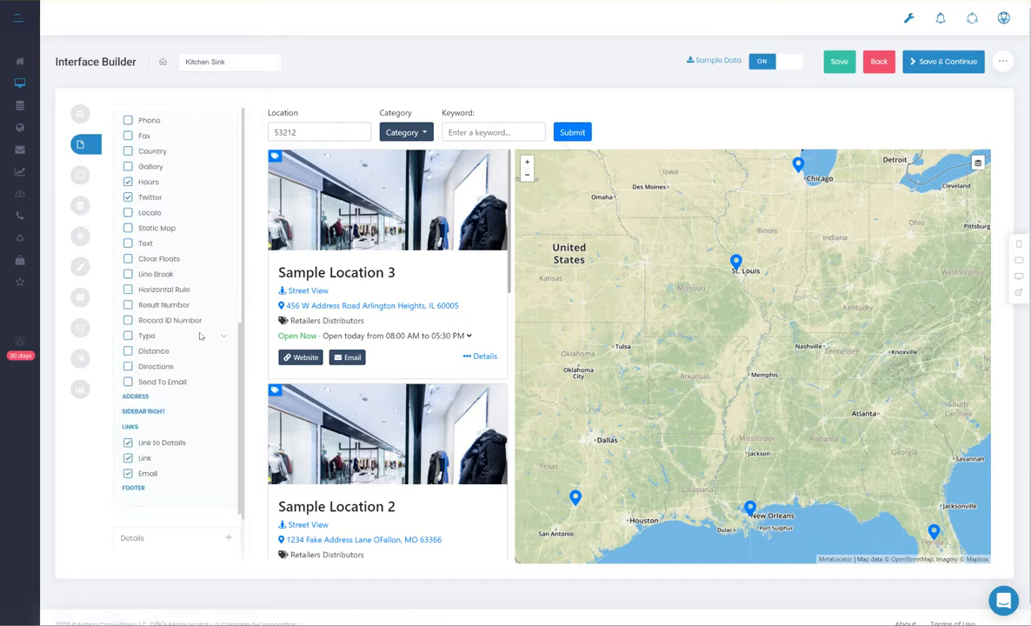
pyautogui.scroll(6, 187, 409)
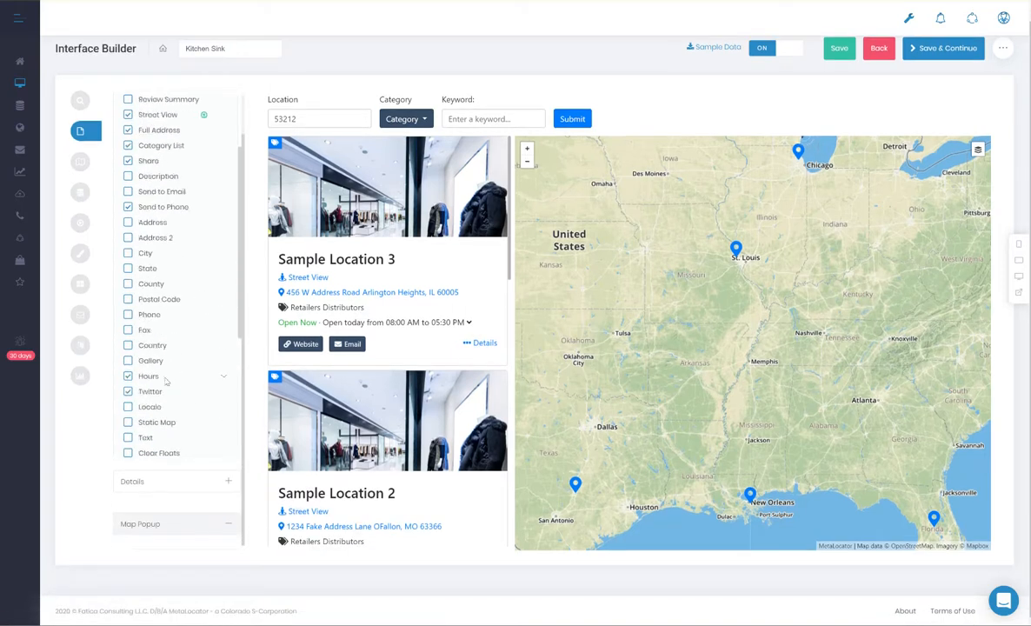
# Step: Review the Map settings, the Filter & Sort settings and the geolocation options for initial state, result click and marker click
pyautogui.click(80, 162)
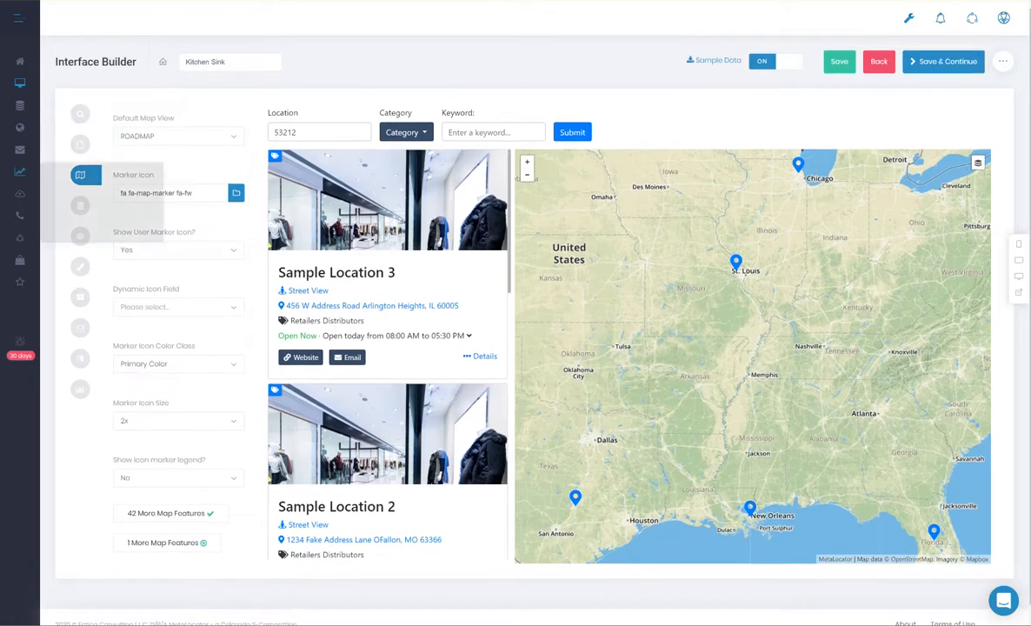
pyautogui.click(85, 213)
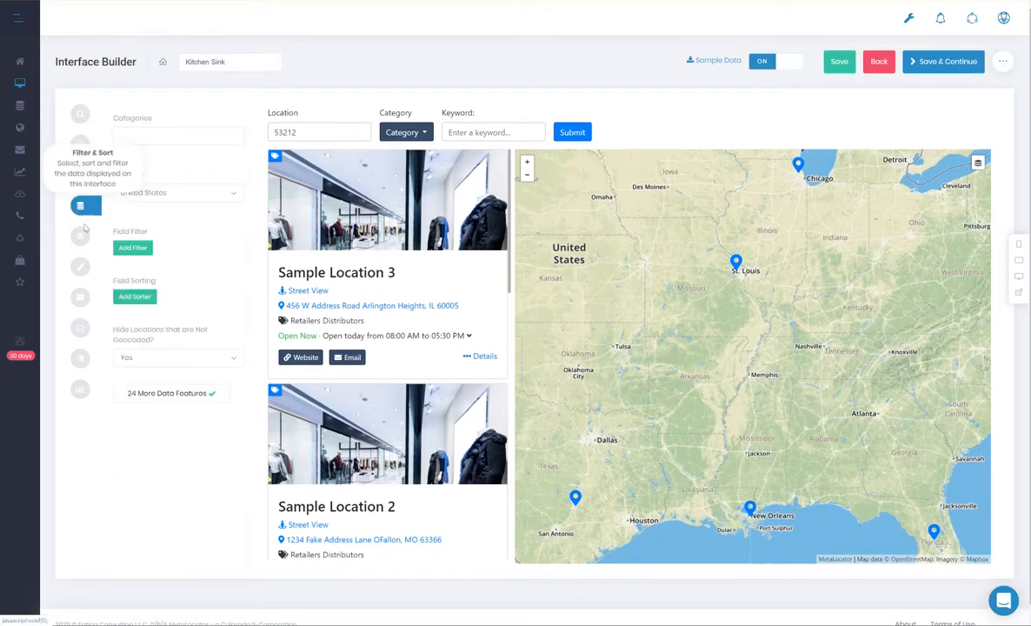
pyautogui.click(80, 236)
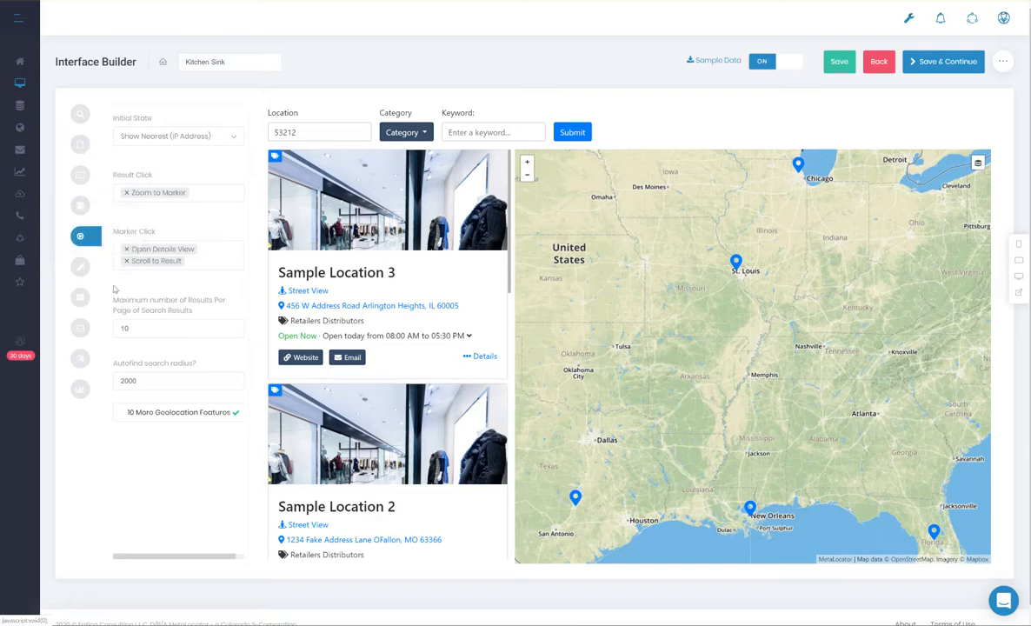
pyautogui.moveTo(144, 312)
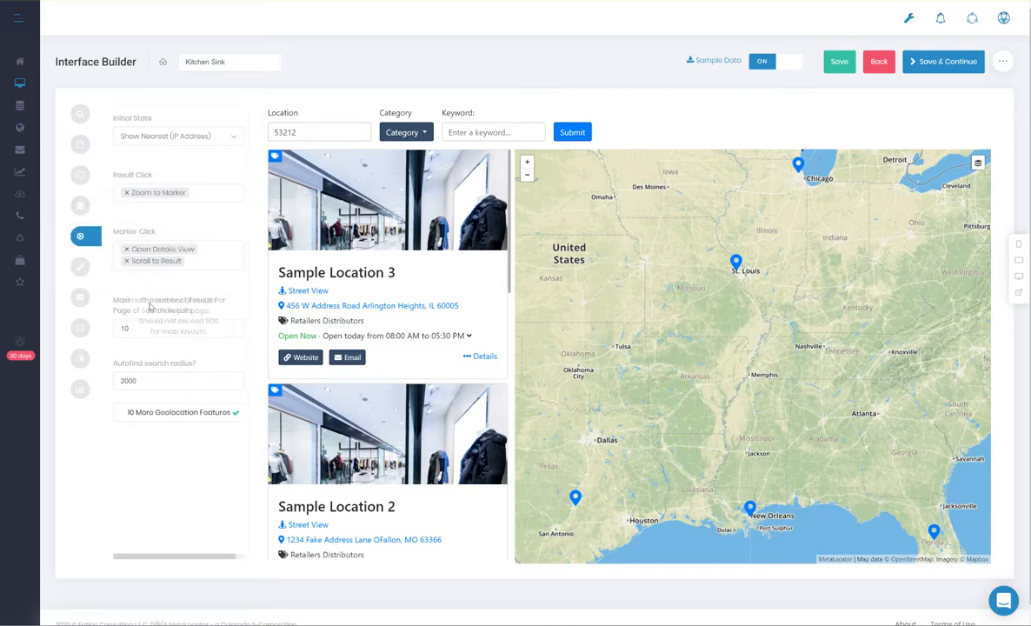
# Step: Set the interface's Primary Color to the pinkish red #ff0353 in the Style & Color settings
pyautogui.click(84, 270)
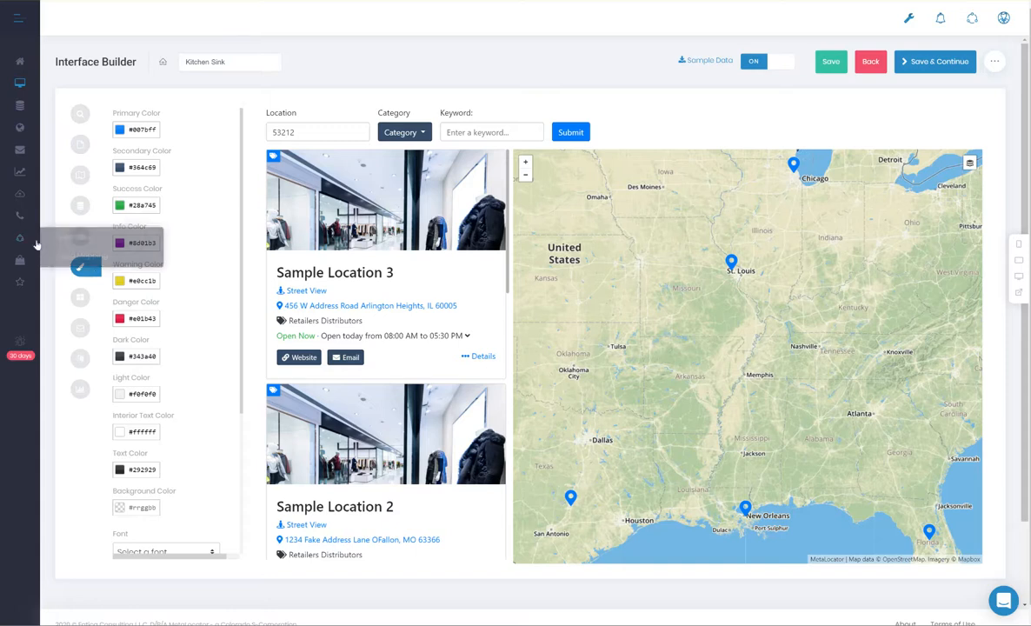
pyautogui.click(121, 131)
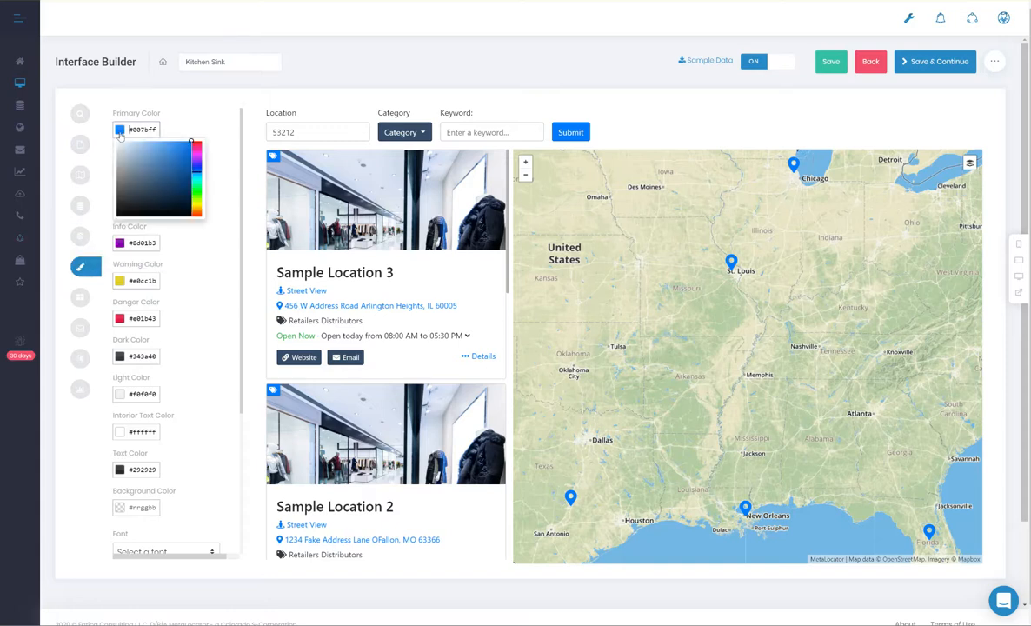
pyautogui.click(196, 145)
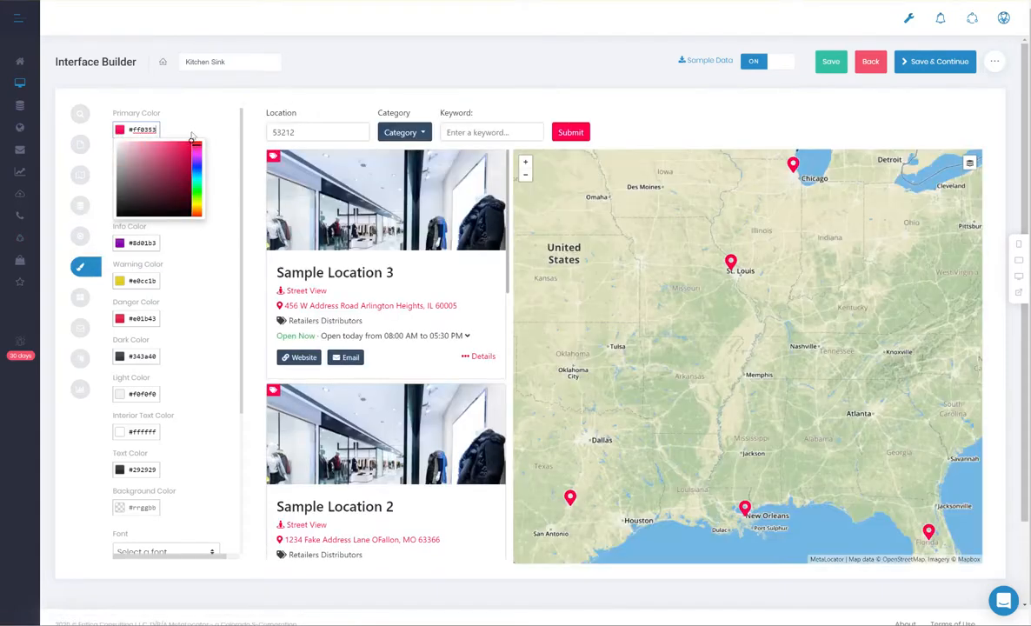
pyautogui.click(192, 133)
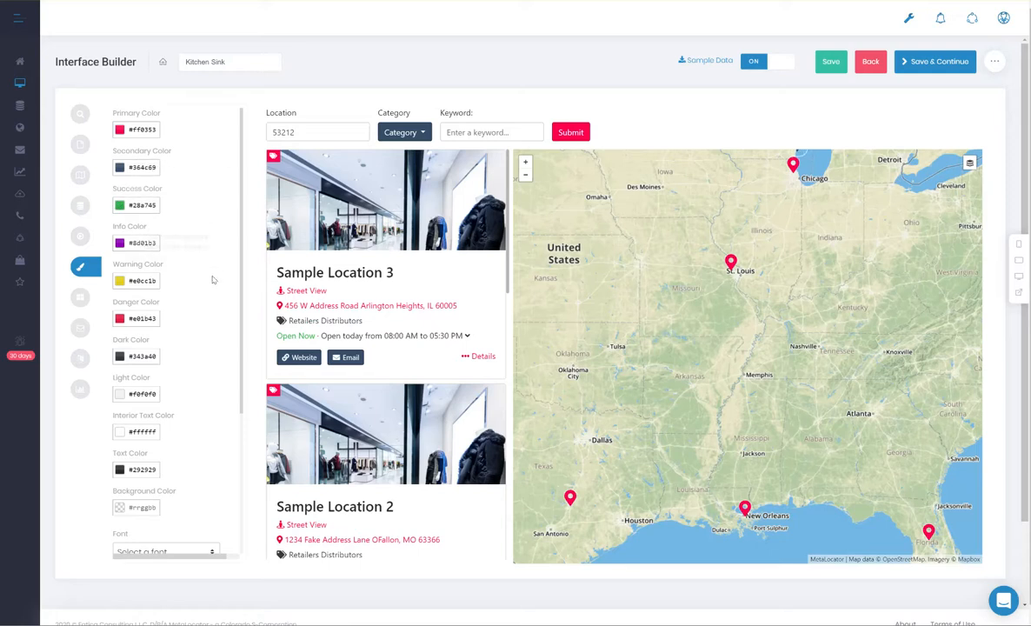
# Step: View the color picker for the Secondary Color and close it without choosing another color
pyautogui.click(141, 165)
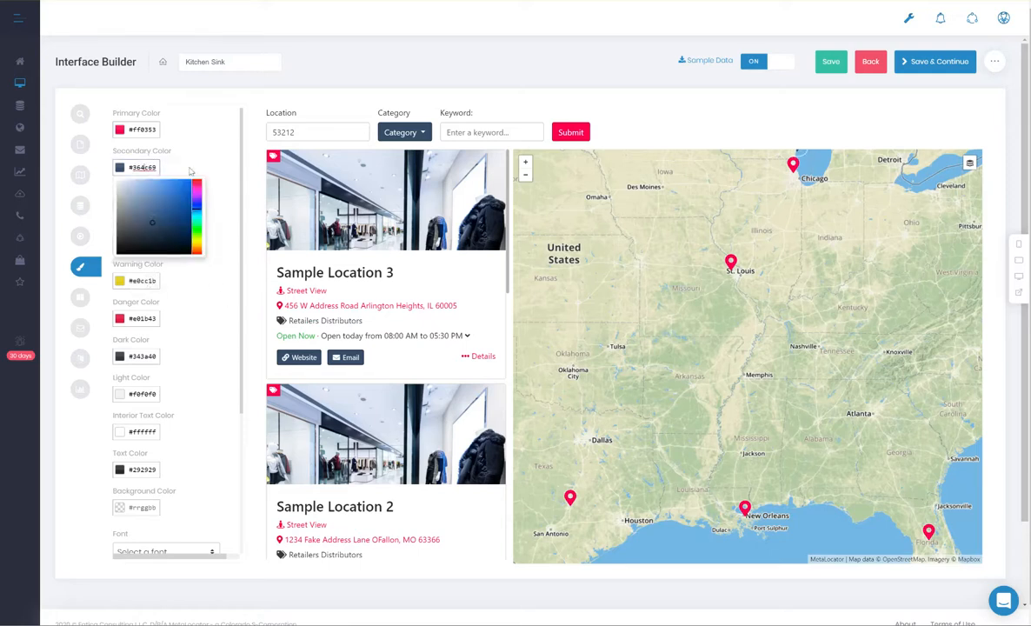
pyautogui.click(192, 164)
pyautogui.click(146, 167)
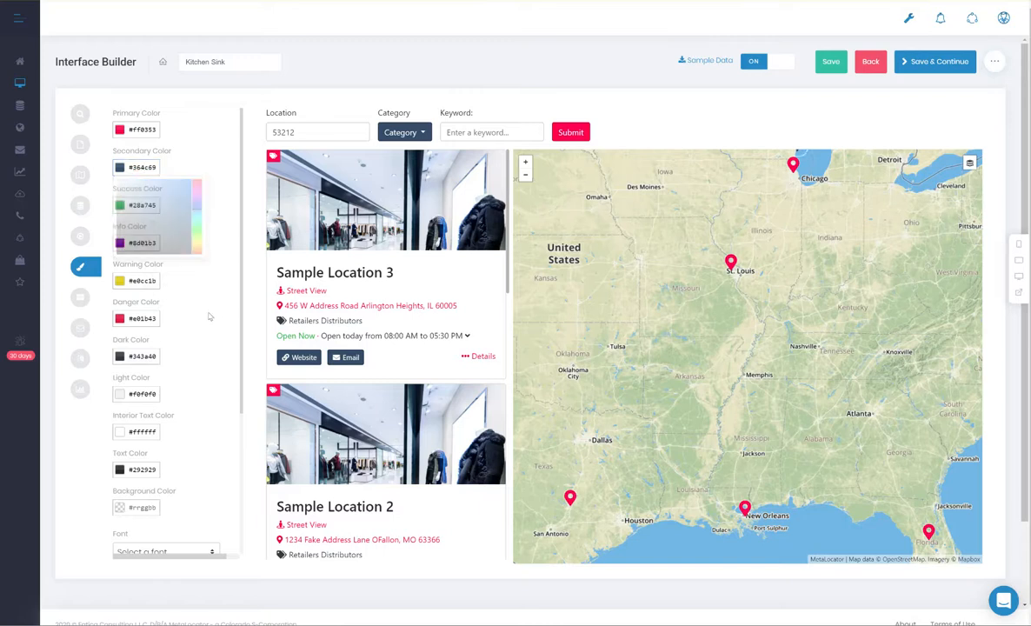
# Step: Look through the Layout, Leads, Language and Analytics settings and return to the Layout settings
pyautogui.click(86, 297)
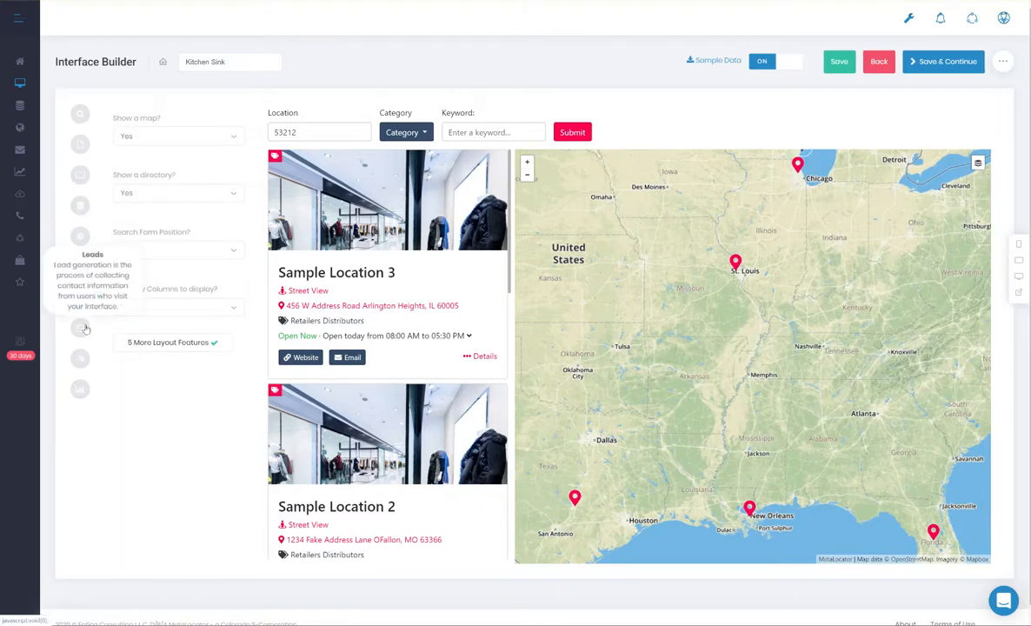
pyautogui.click(80, 328)
pyautogui.click(83, 359)
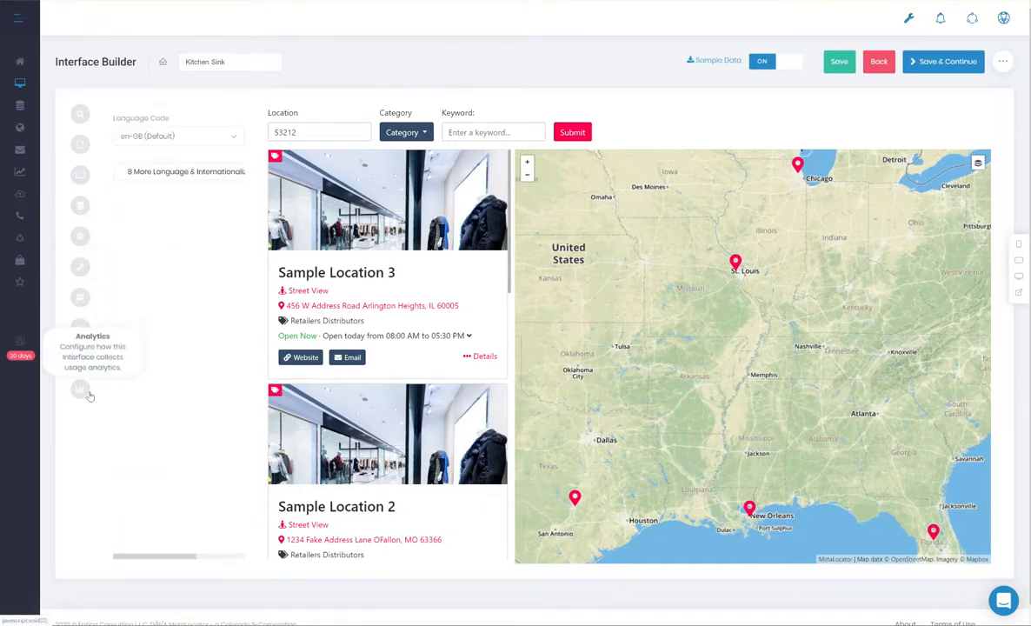
pyautogui.click(83, 389)
pyautogui.click(80, 297)
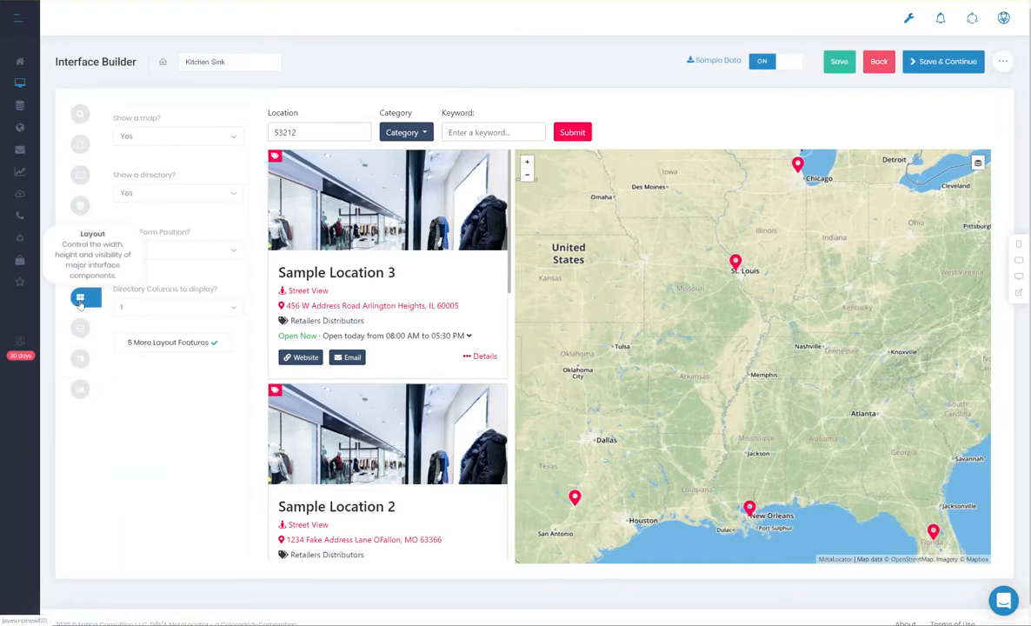